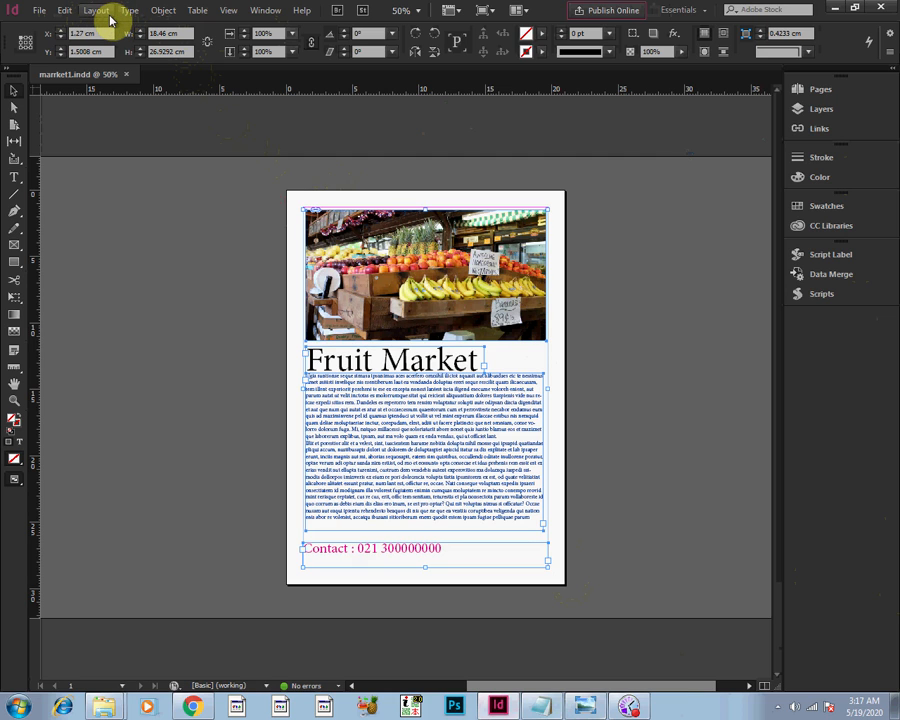
Step: Set the document's horizontal and vertical ruler units to Inches in the Units & Increments preferences
left_click(70, 14)
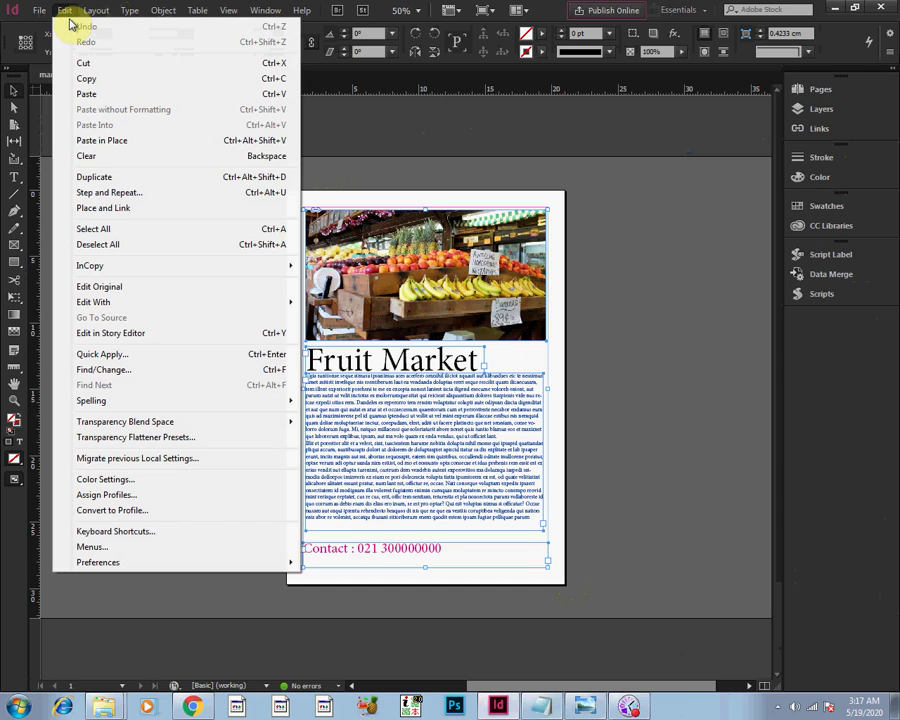
mouse_move(97, 564)
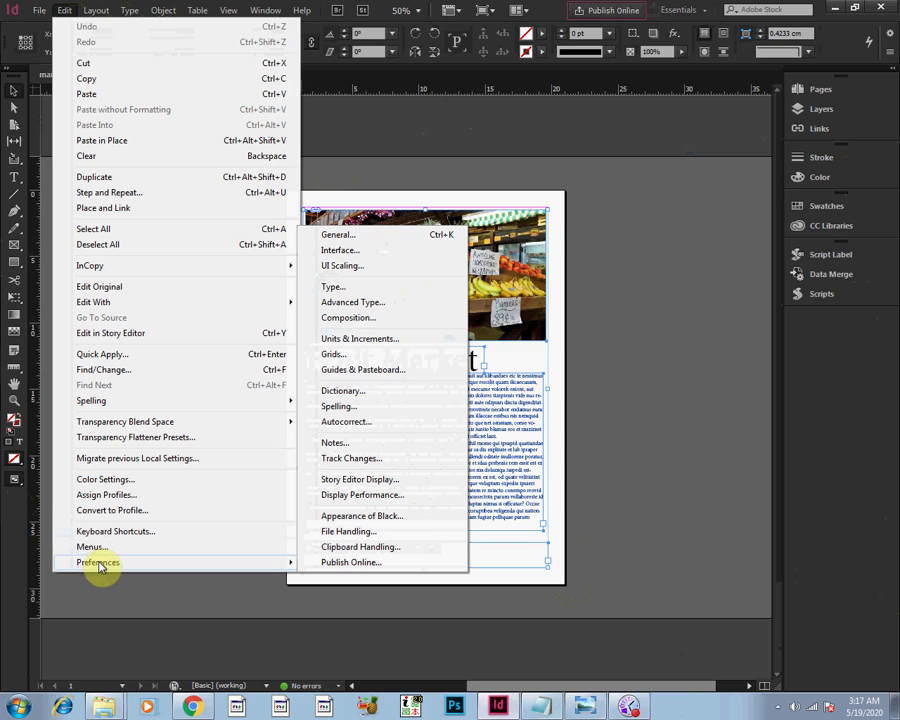
left_click(380, 340)
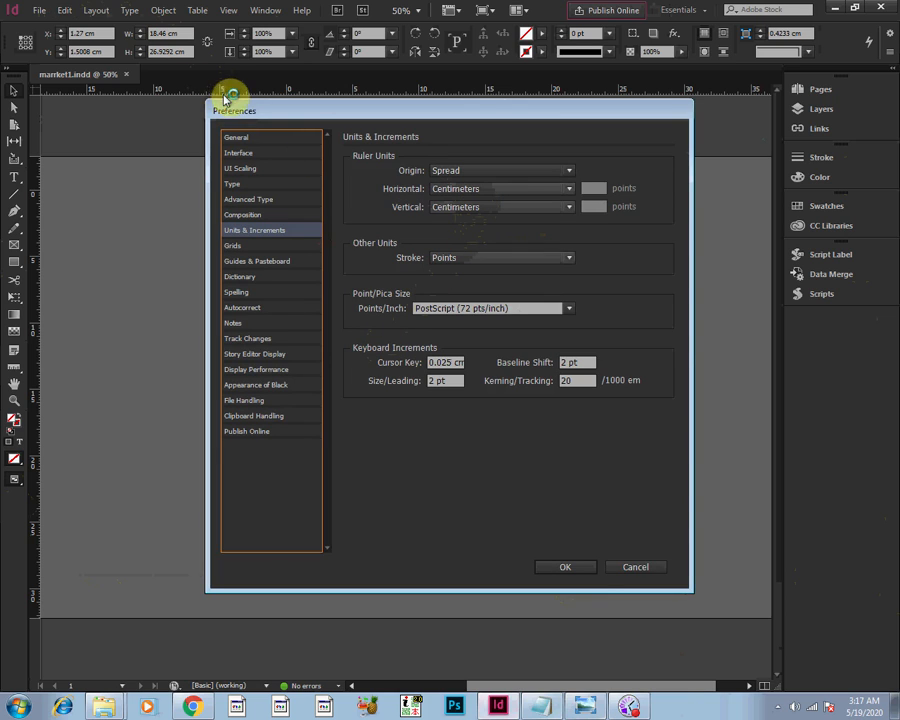
left_click(470, 192)
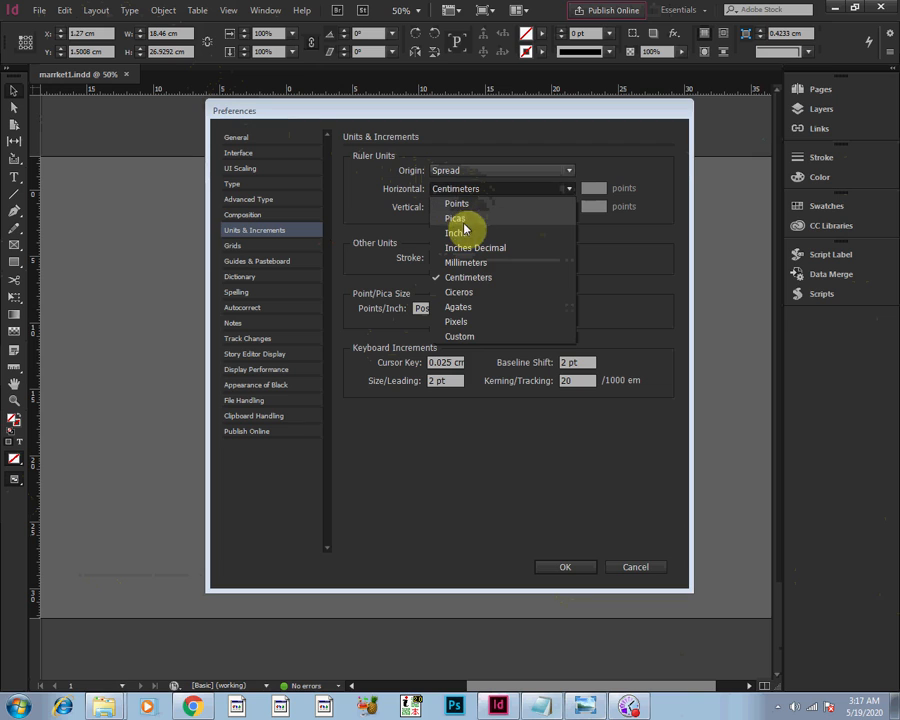
left_click(464, 237)
left_click(466, 208)
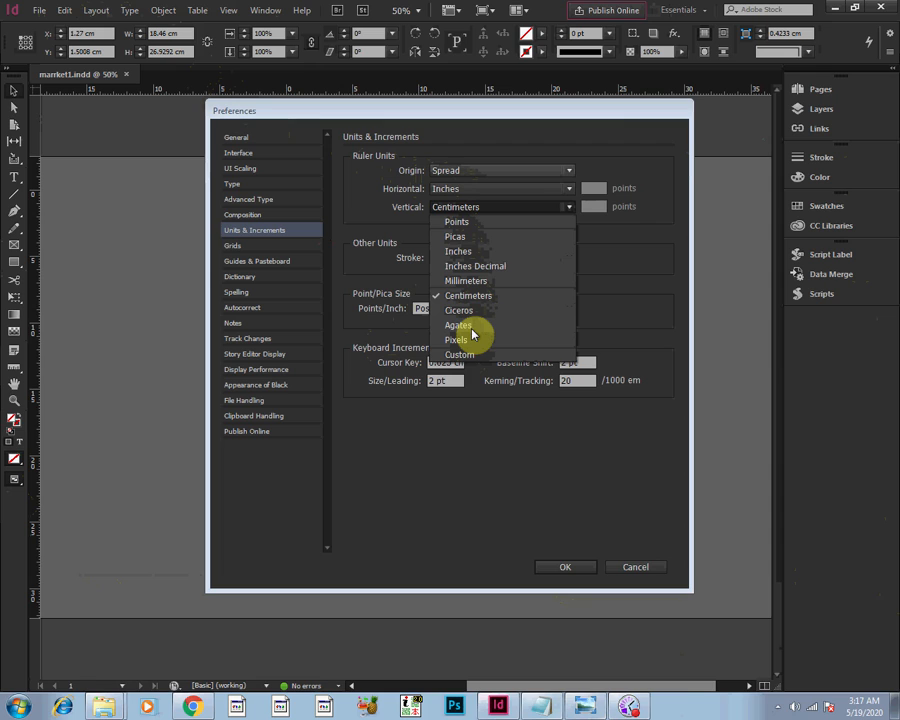
left_click(466, 253)
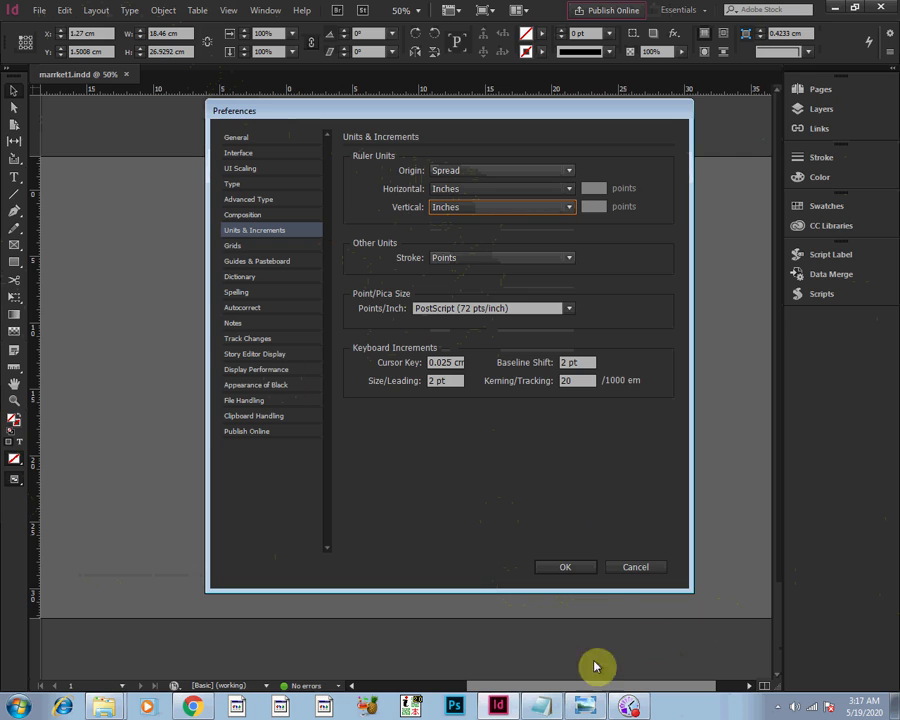
left_click(576, 568)
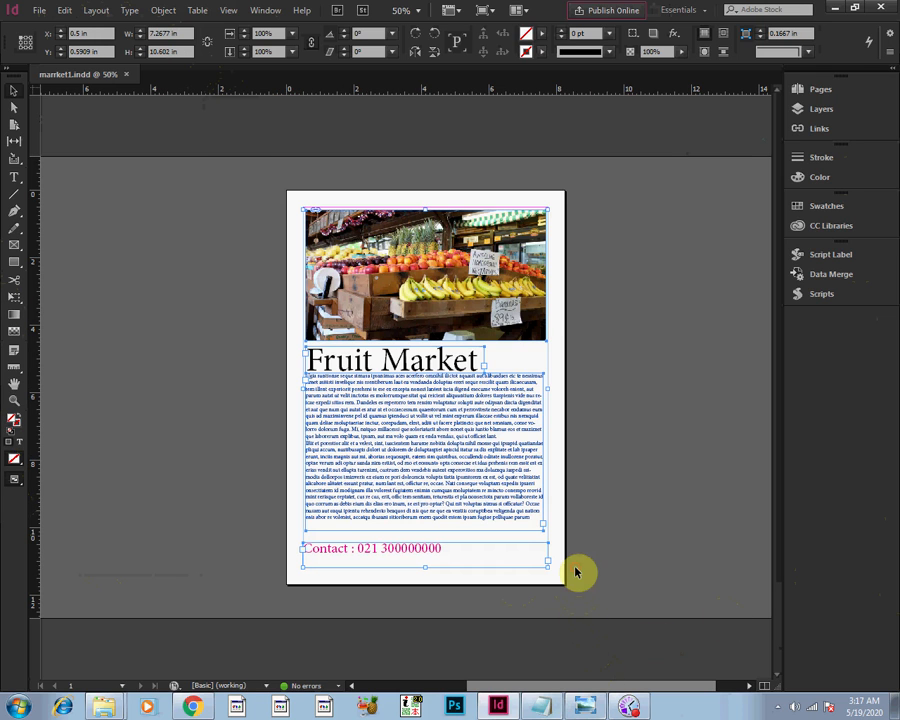
Step: Reselect all the objects on the page, save marrket1.indd and close it
left_click(134, 234)
left_click_drag(297, 194, 569, 588)
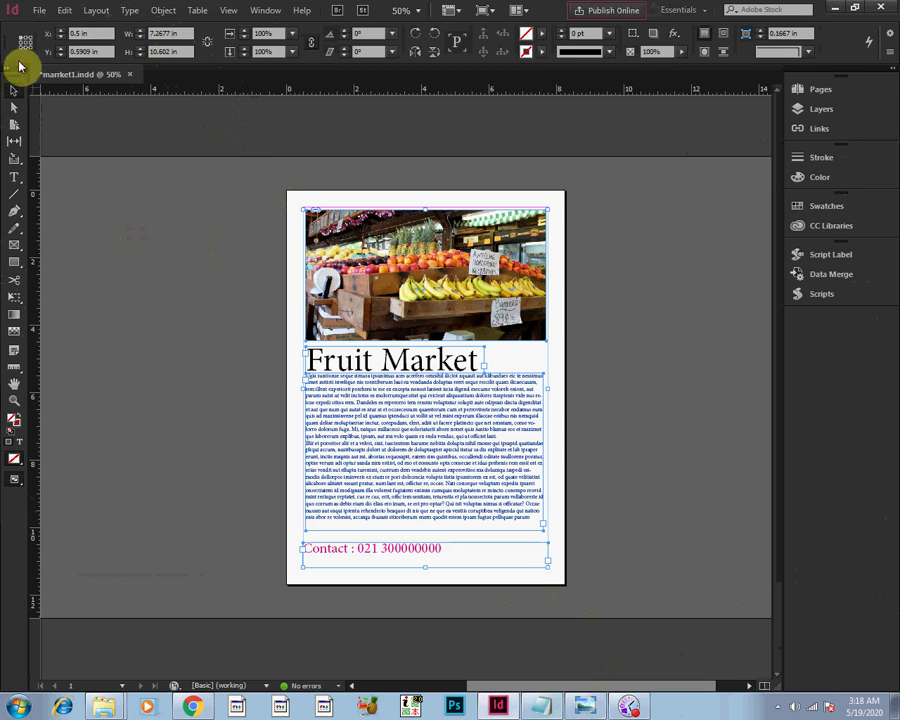
left_click(37, 13)
left_click(58, 108)
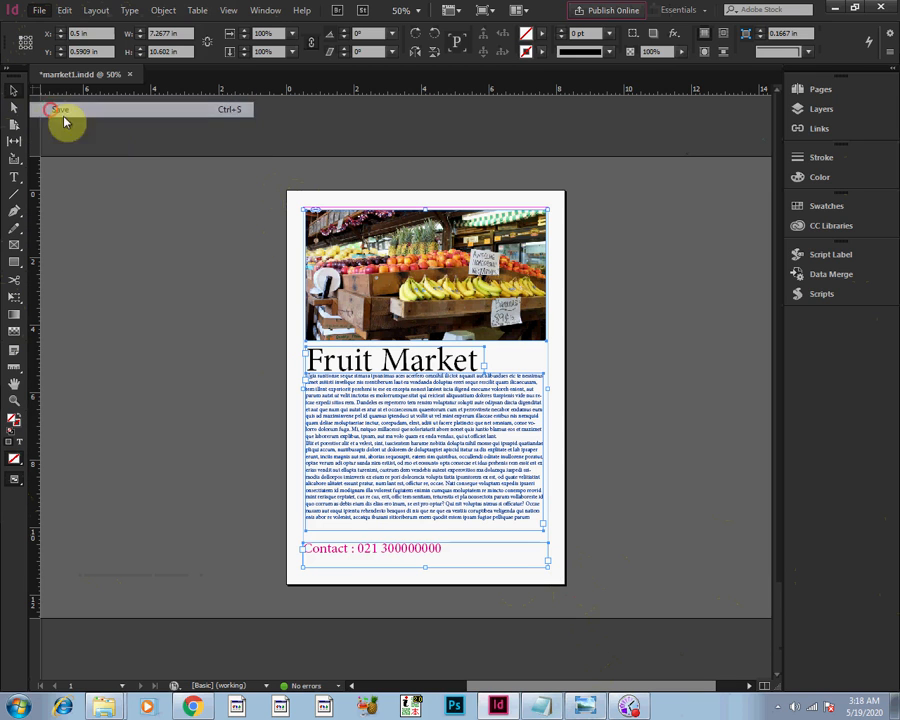
left_click(128, 75)
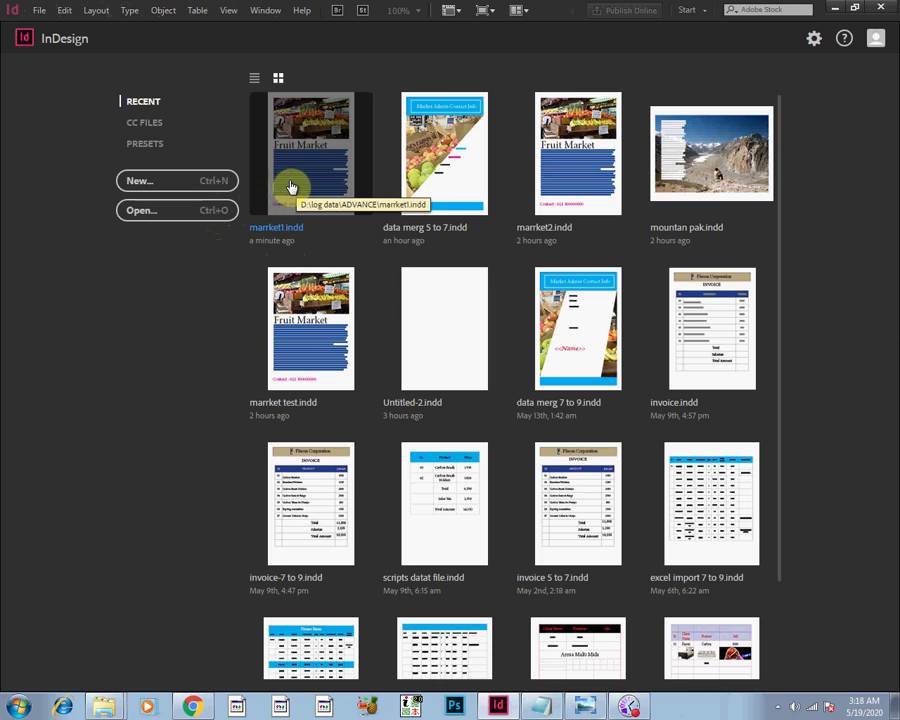
Step: Quit Adobe InDesign CC 2017, relaunch it and maximize its window
left_click(880, 12)
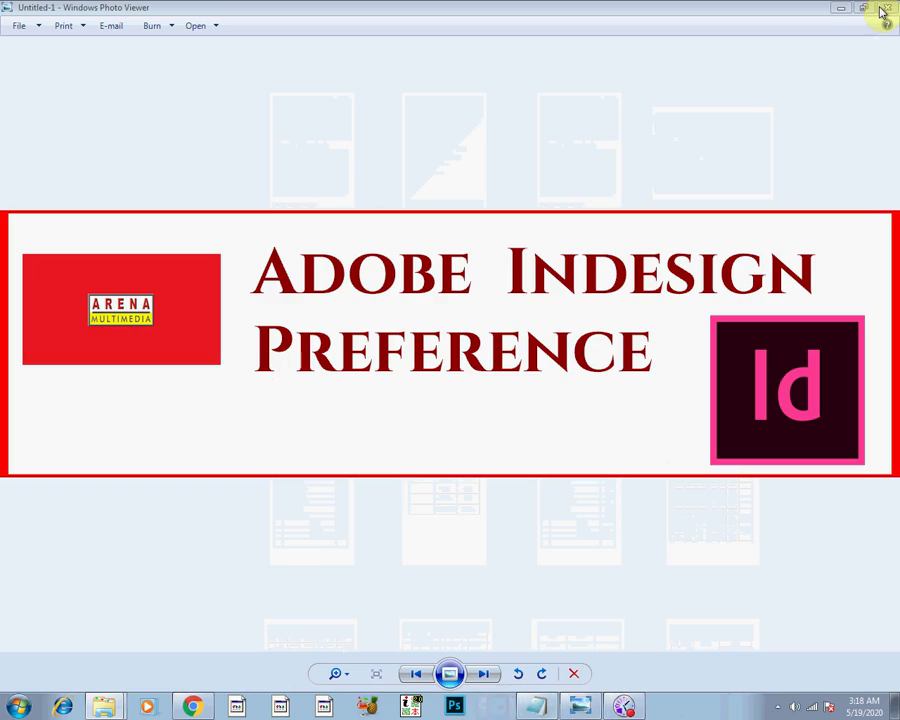
left_click(16, 705)
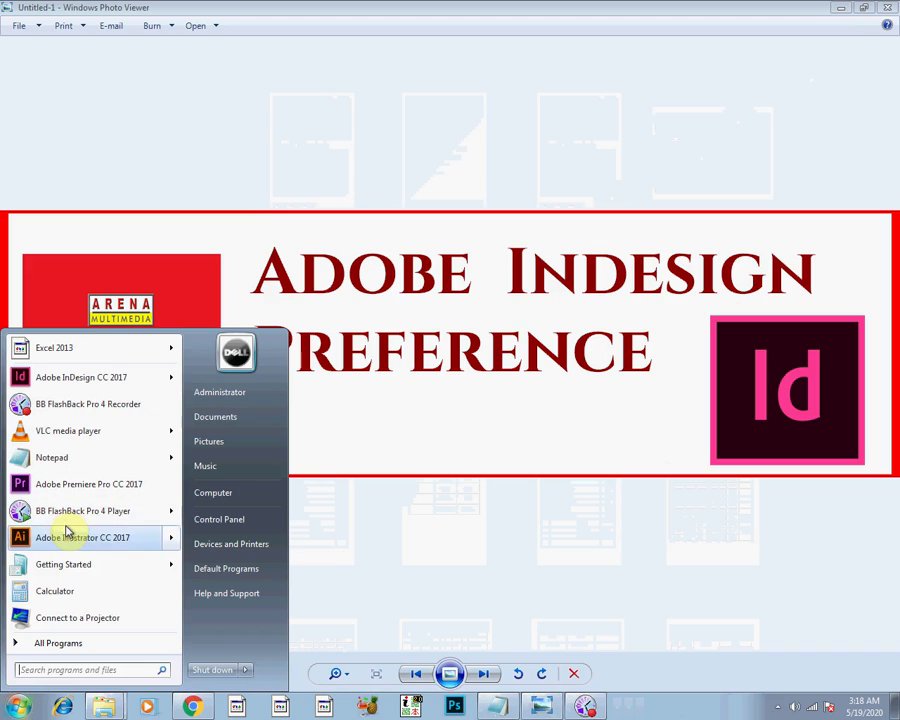
left_click(81, 380)
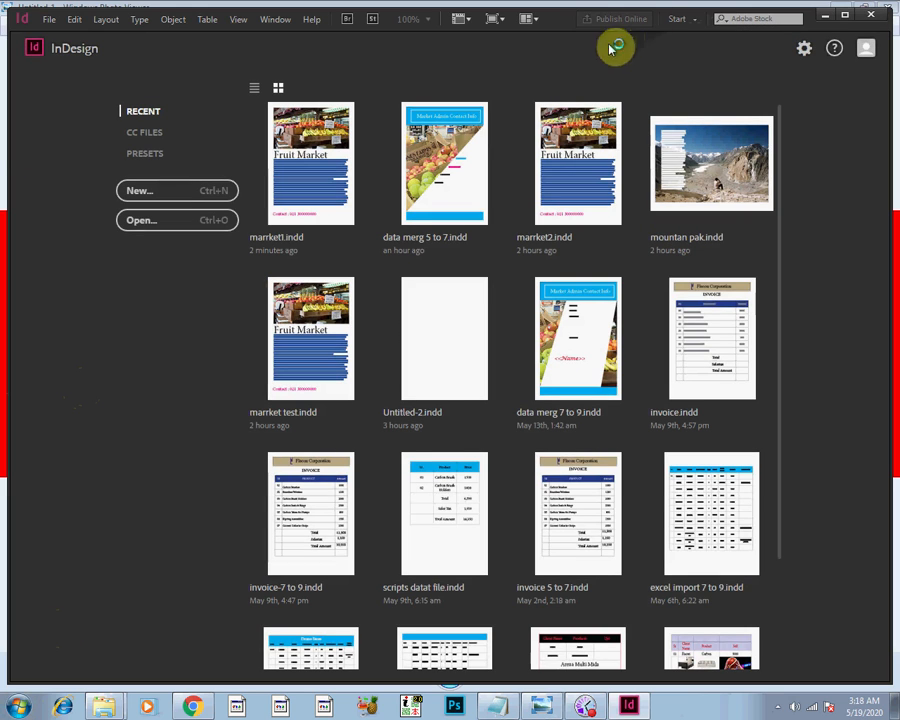
left_click(845, 15)
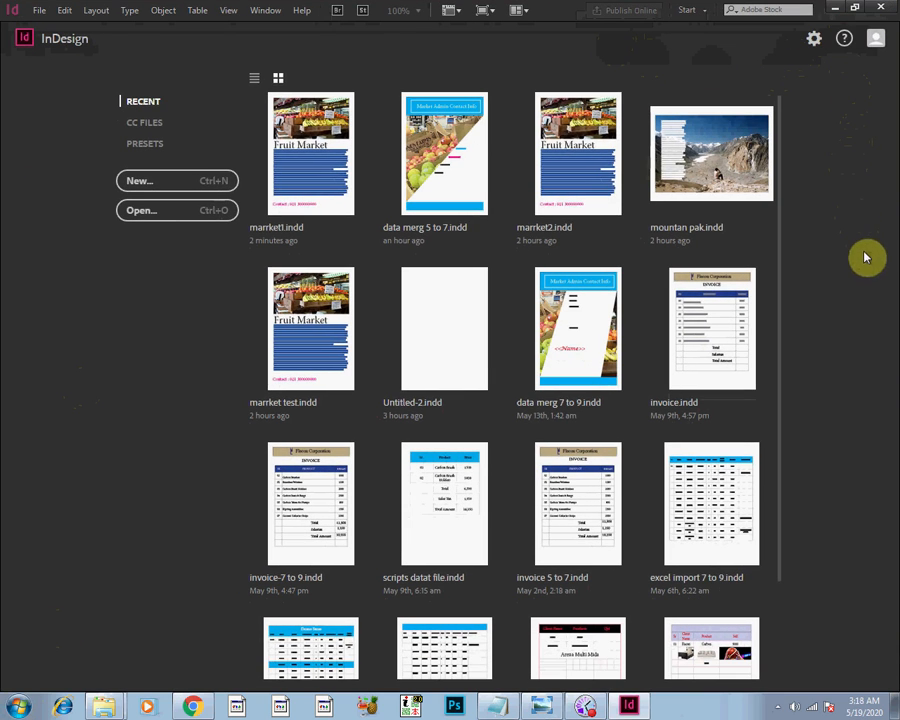
Step: Reopen marrket1.indd, select all its page objects to check the measurement units, and close it
left_click(297, 172)
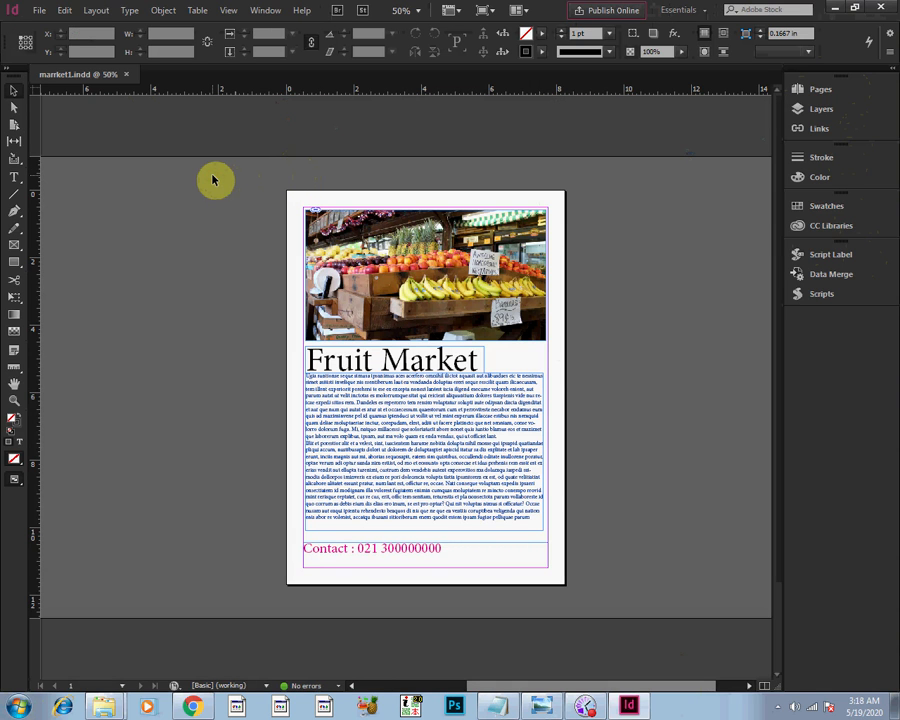
left_click_drag(253, 183, 655, 621)
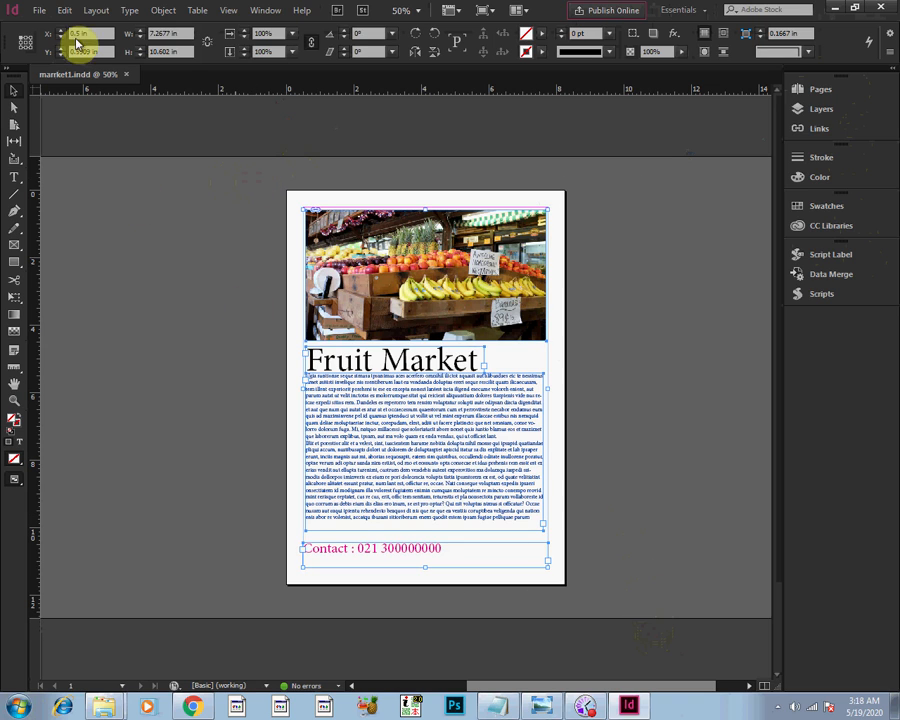
left_click(209, 182)
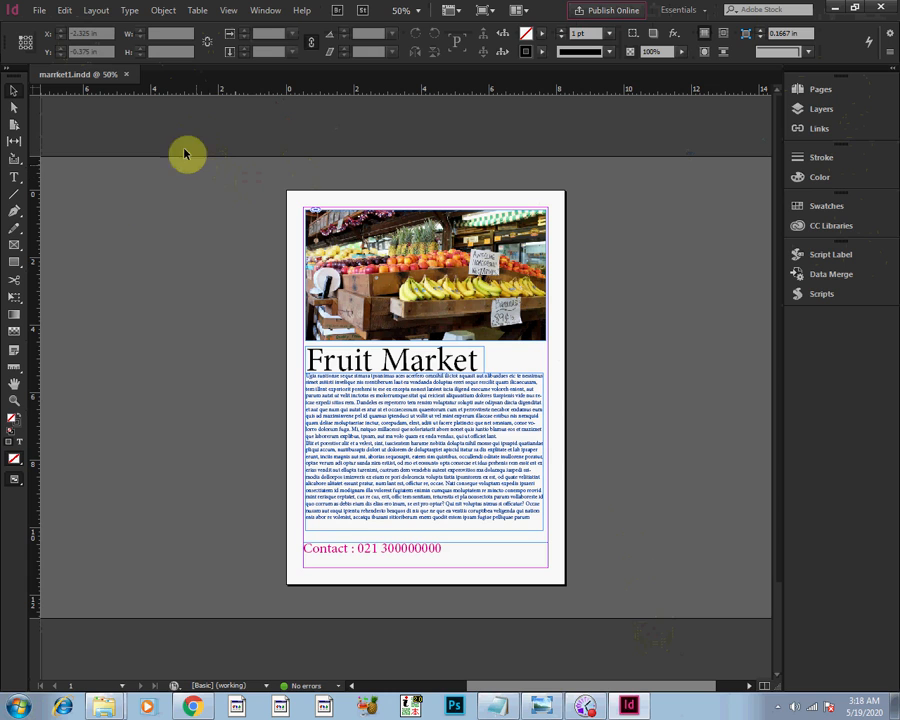
left_click(131, 76)
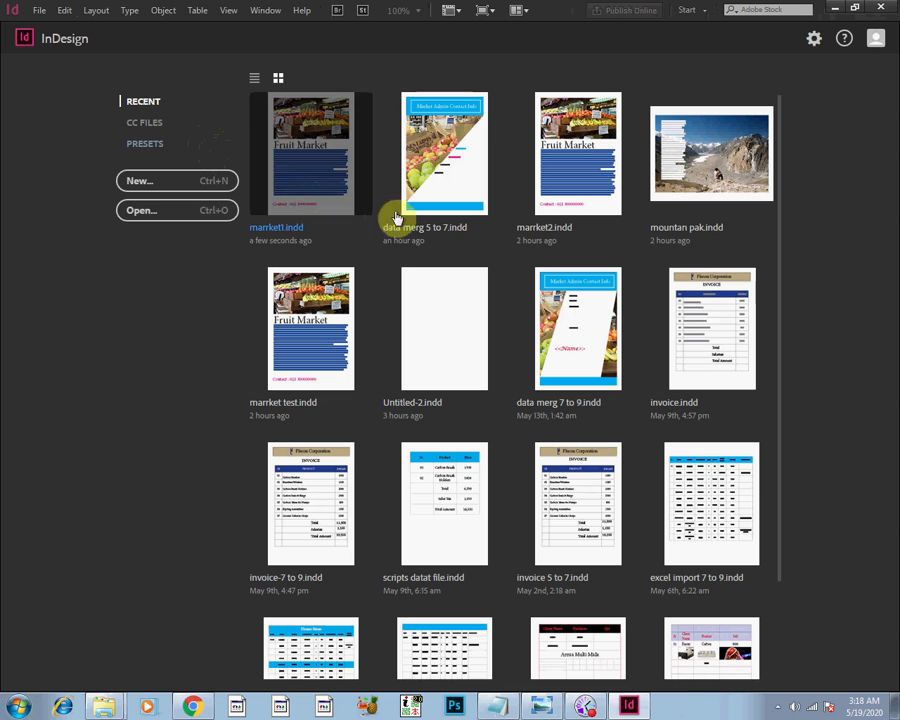
Step: Check the ruler units in data merg 5 to 7.indd and in a new default A4 document, closing each one
left_click(410, 207)
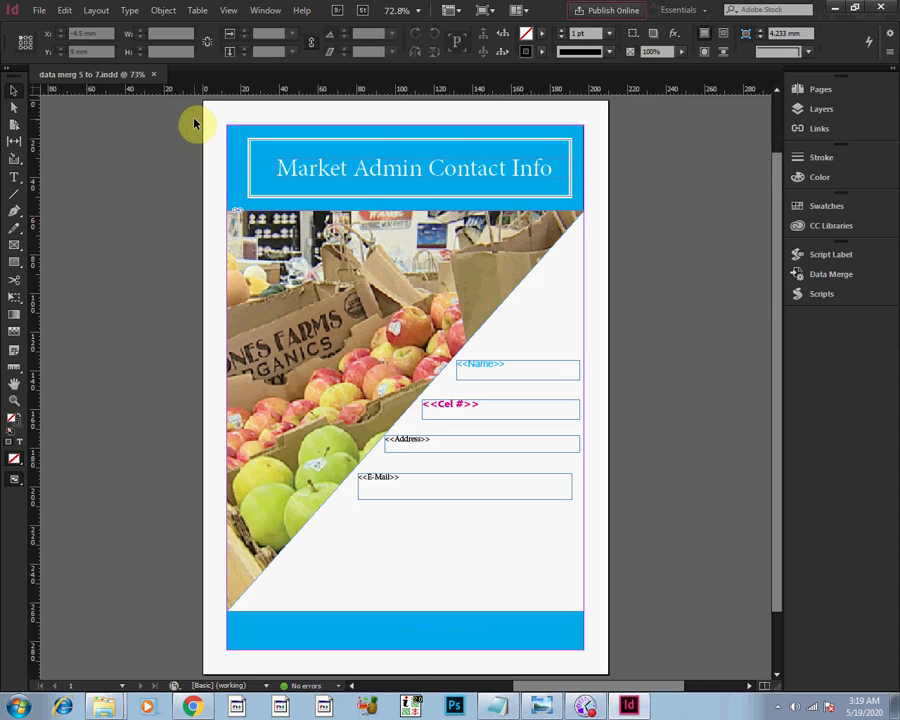
left_click(154, 75)
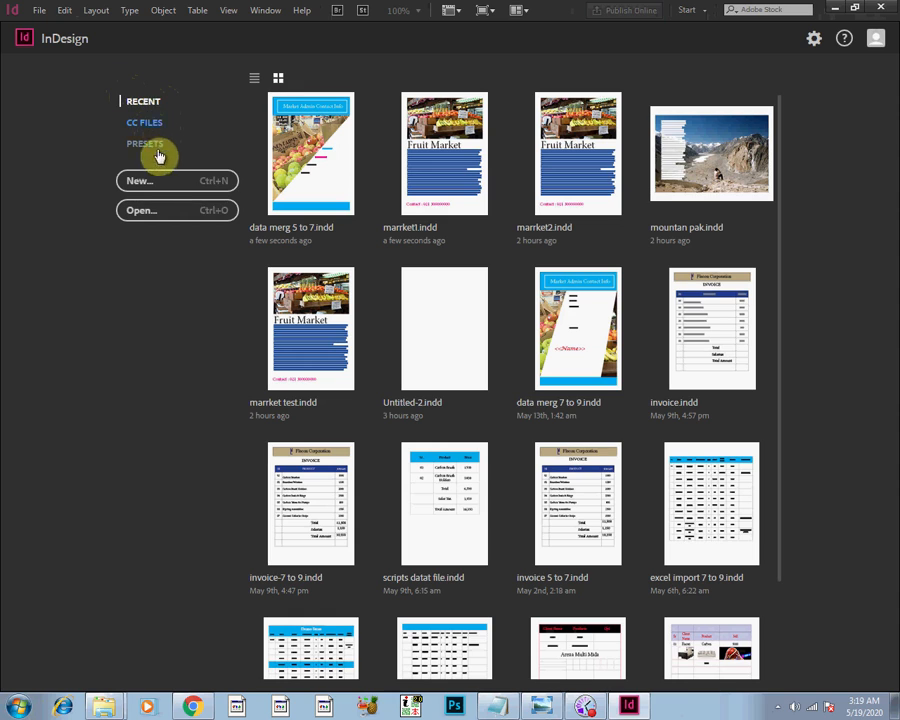
left_click(157, 180)
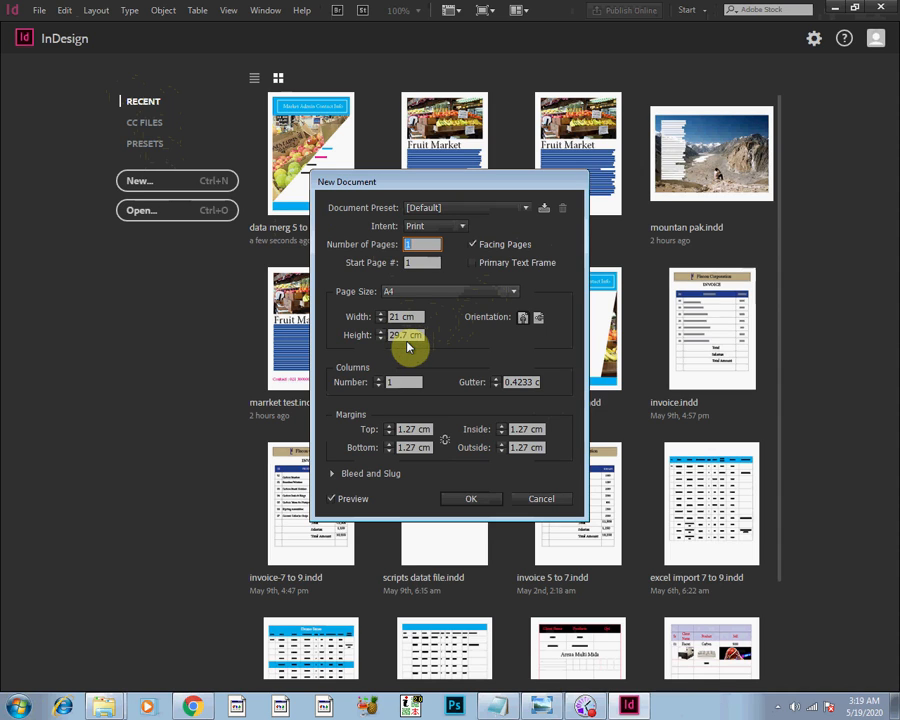
left_click(464, 498)
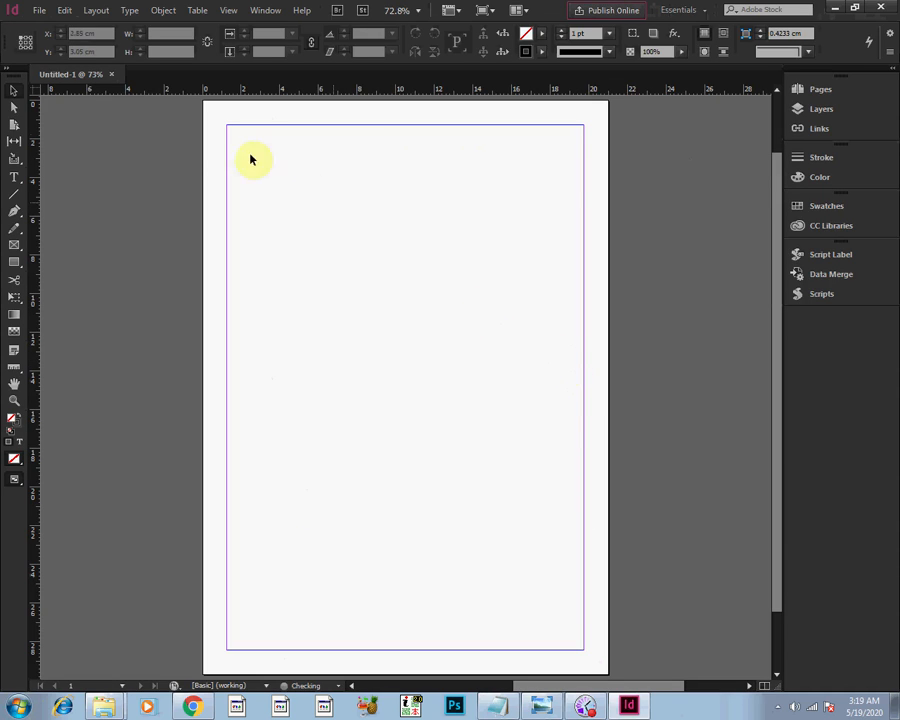
left_click(111, 76)
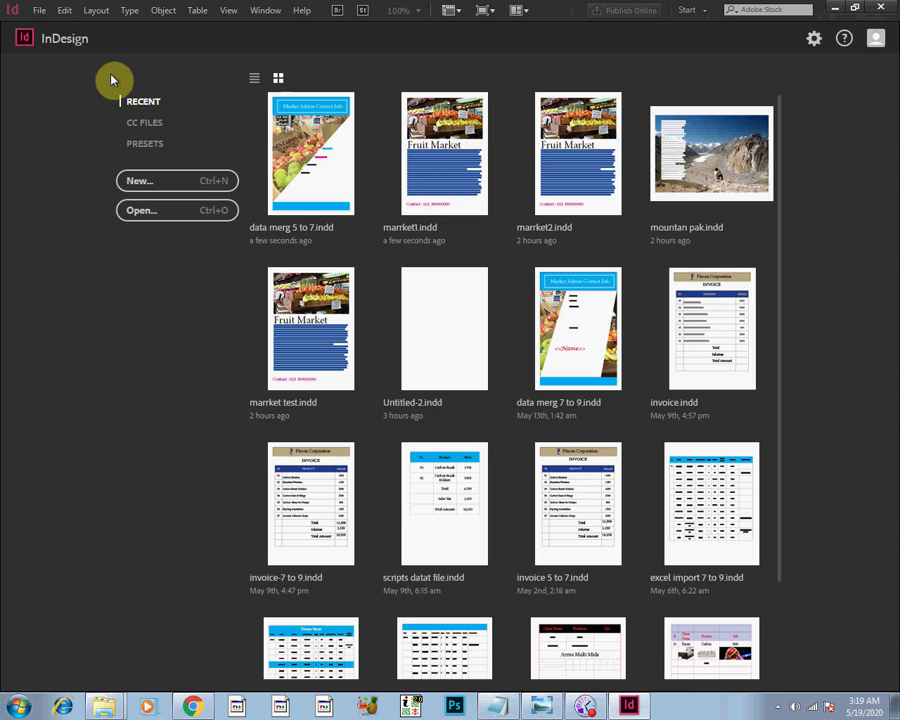
Step: Compare the units of the objects in marrket1.indd with those in the New Document settings, closing both without changes
left_click(413, 186)
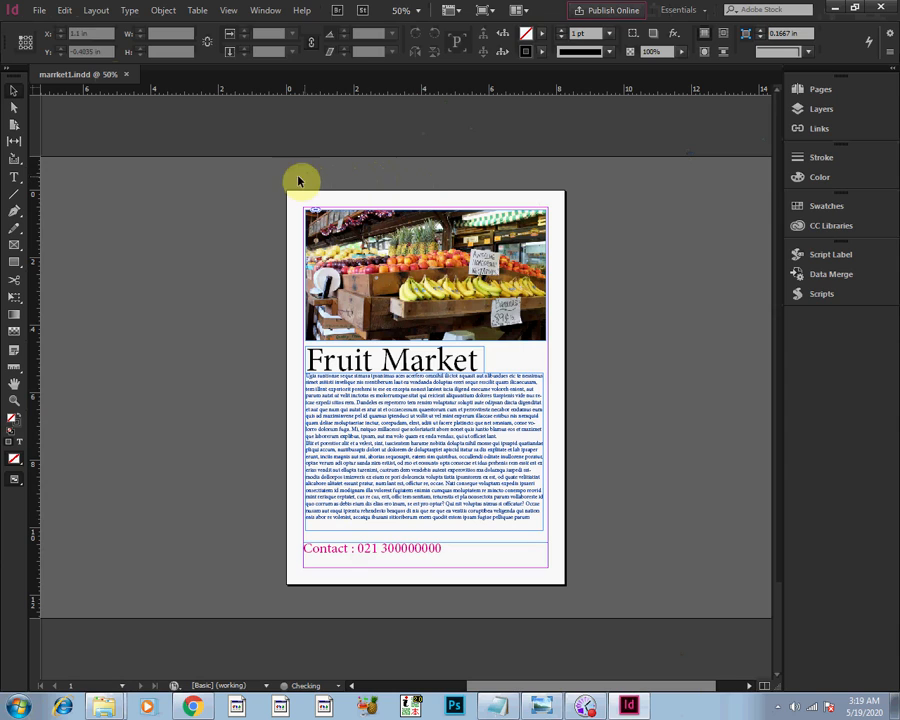
left_click_drag(293, 193, 597, 621)
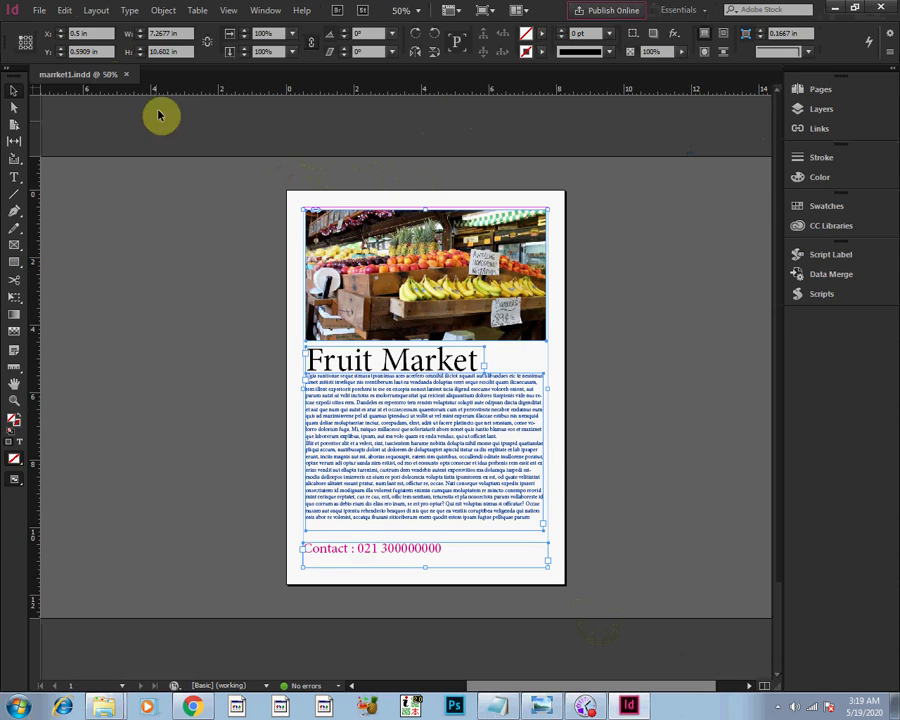
left_click(126, 74)
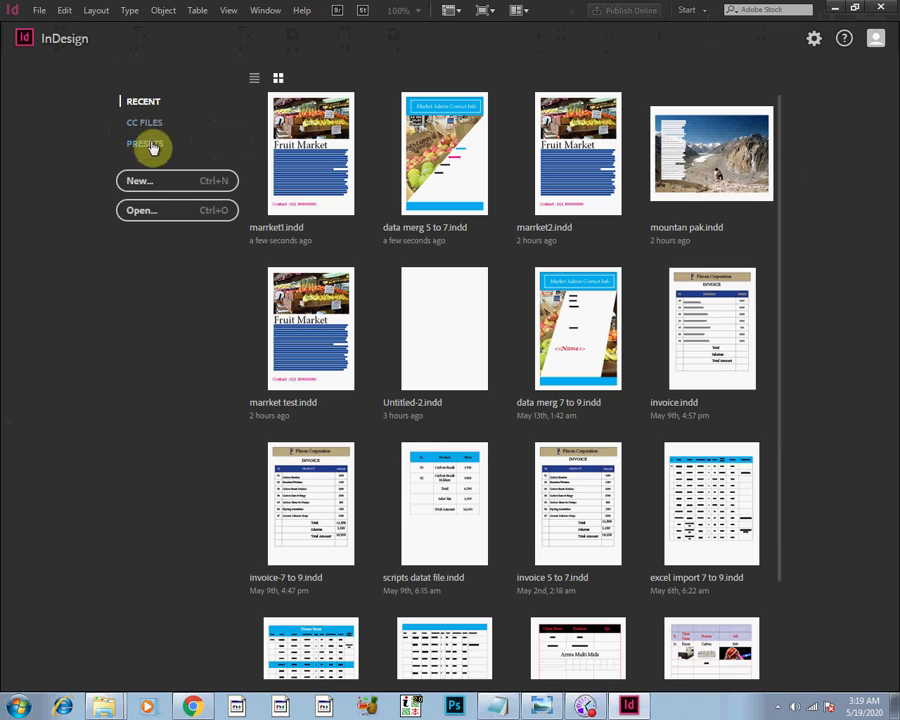
left_click(160, 181)
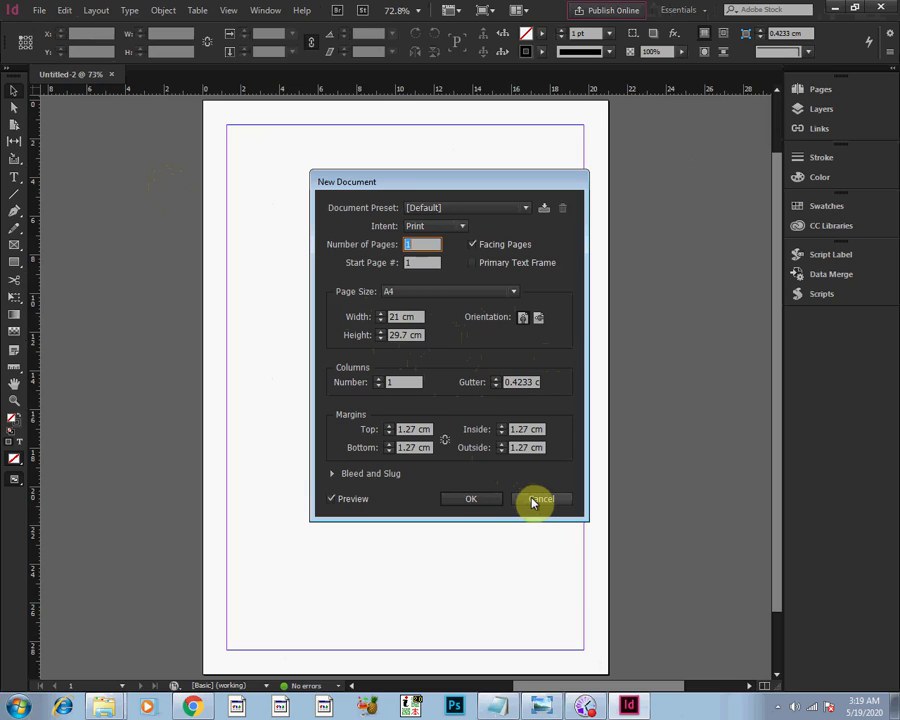
left_click(533, 500)
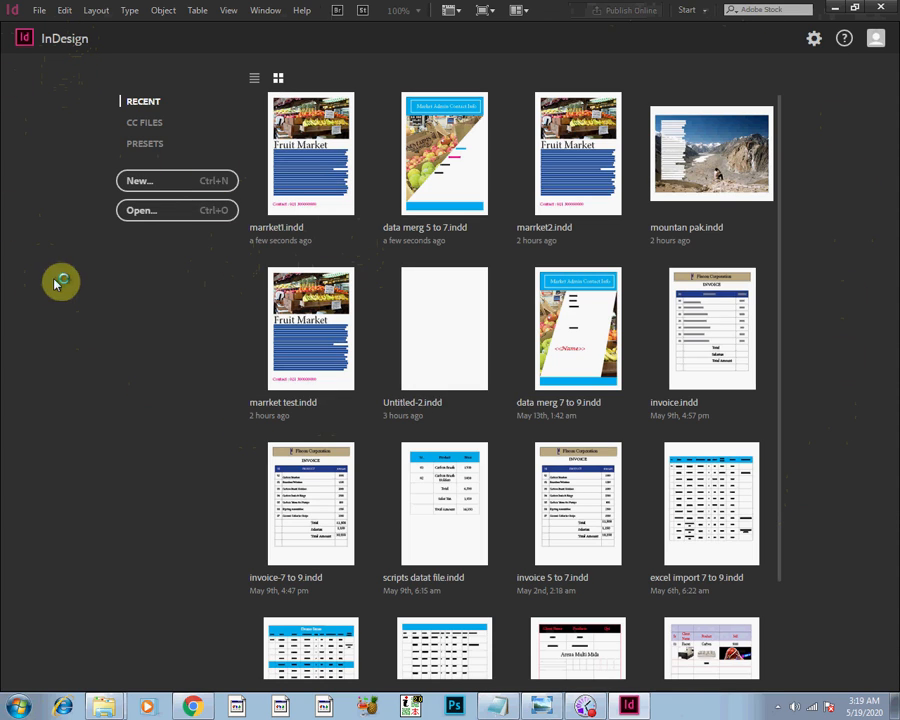
Step: With no document open, set the default horizontal and vertical ruler units to Inches in the Units & Increments preferences
left_click(64, 12)
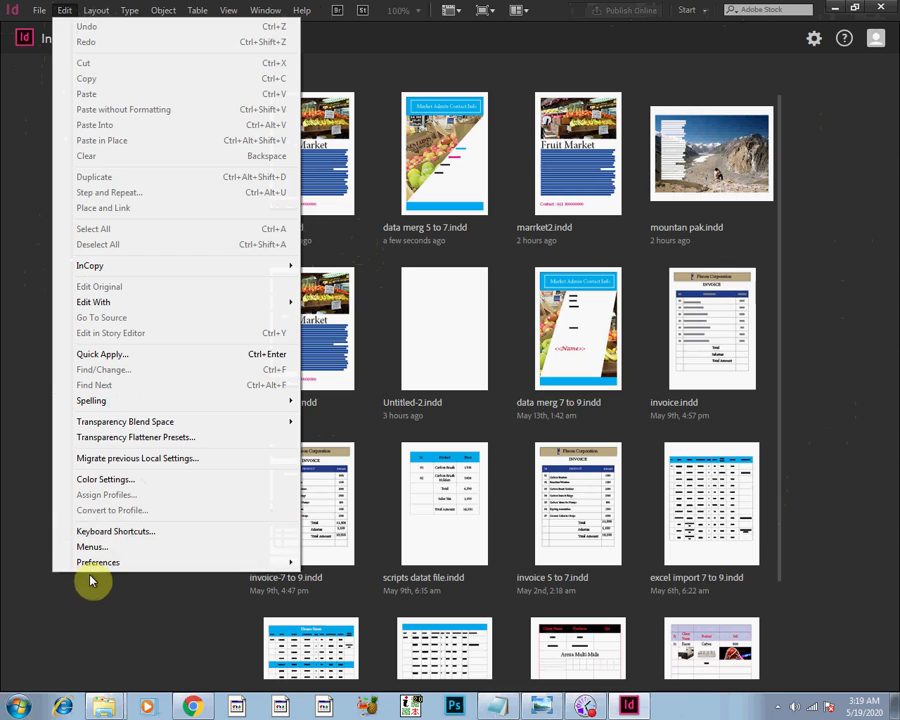
mouse_move(97, 570)
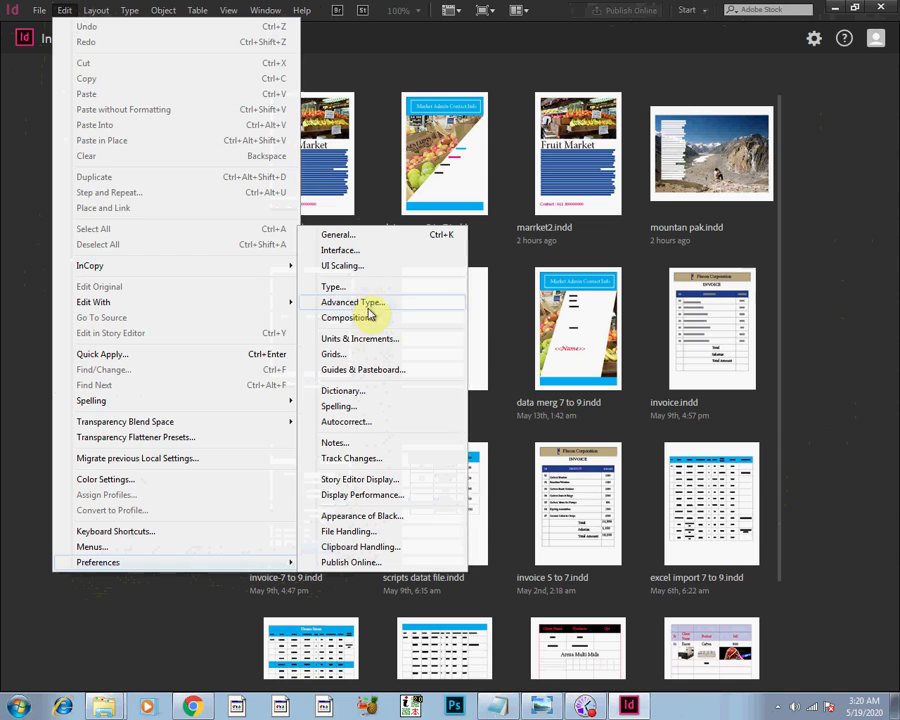
left_click(365, 339)
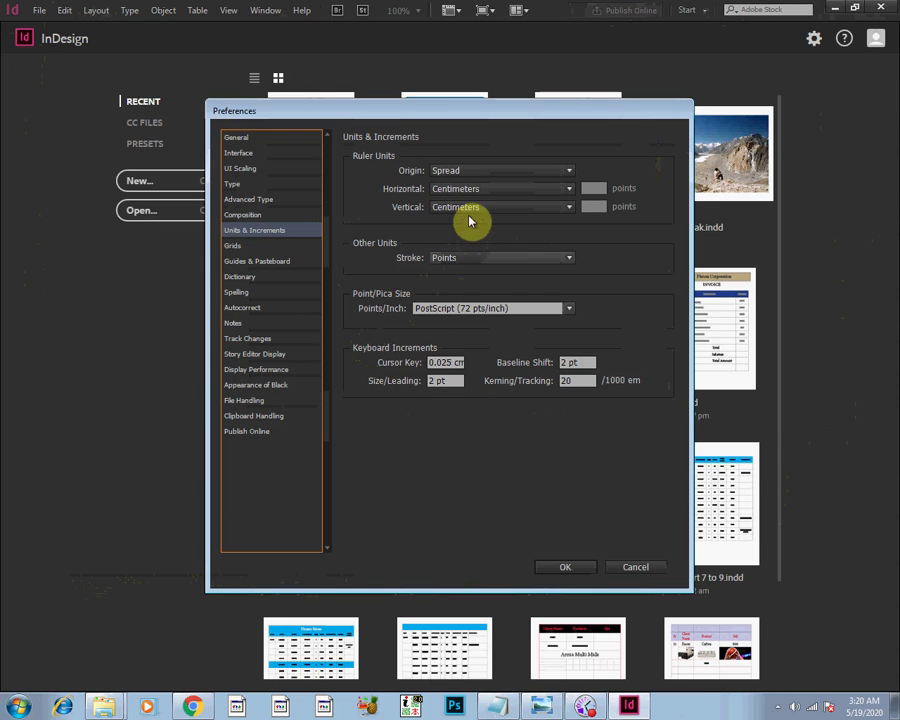
left_click(473, 191)
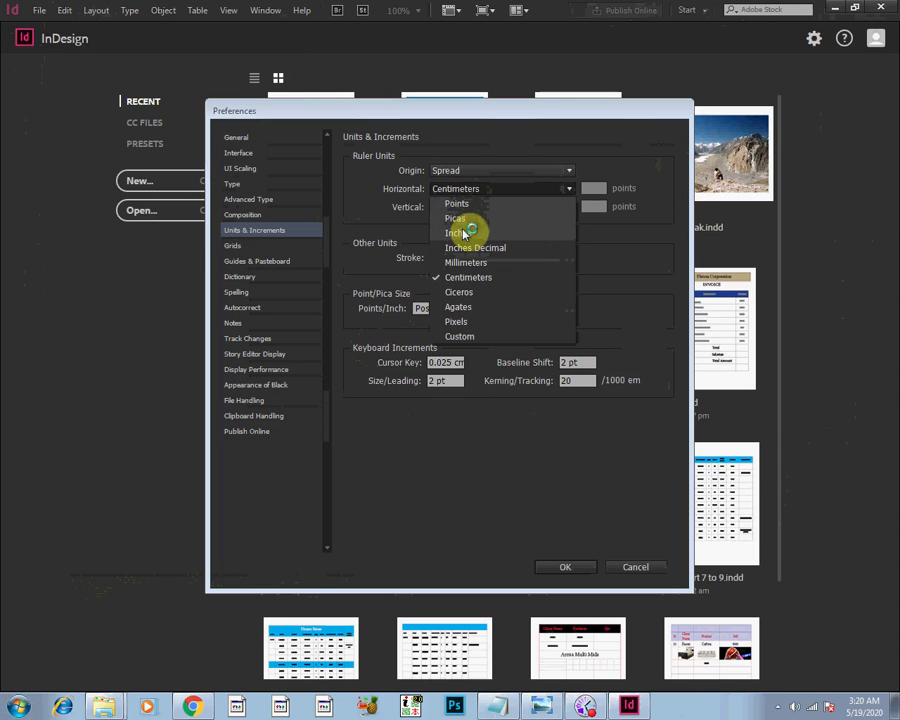
left_click(463, 233)
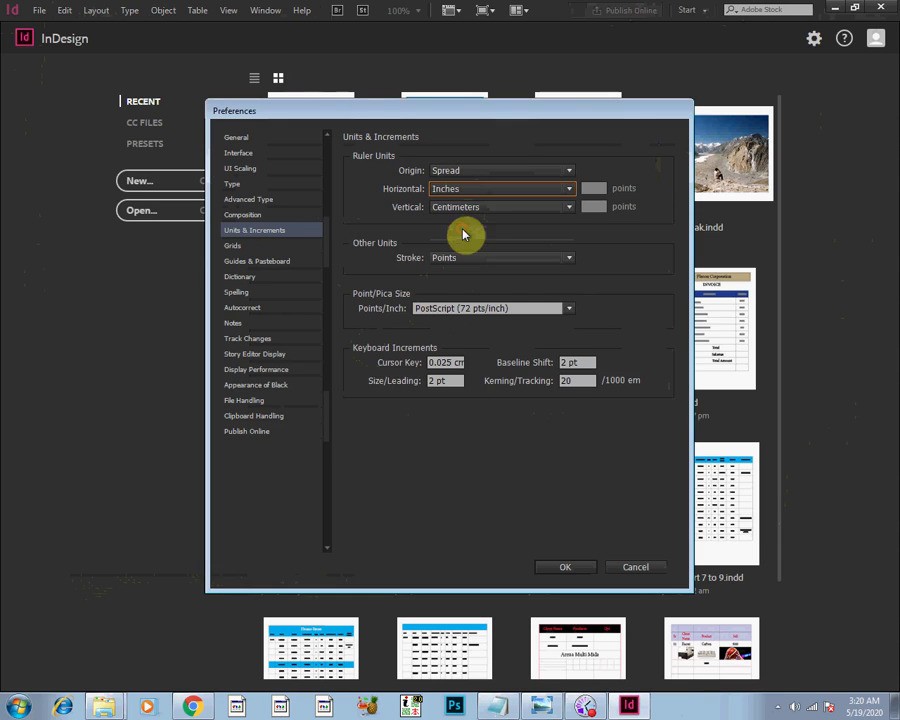
left_click(463, 209)
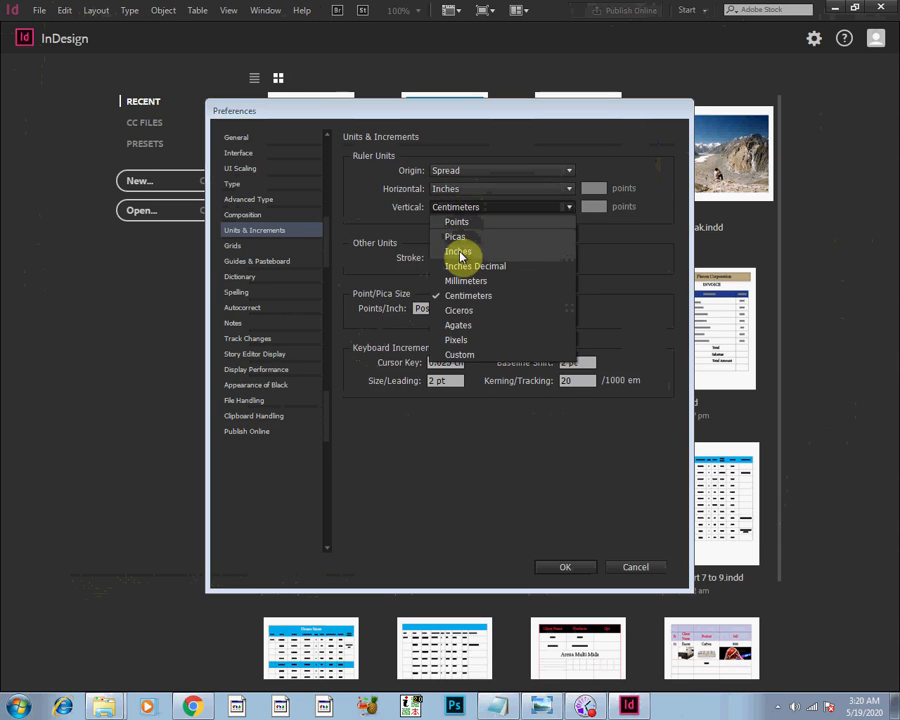
left_click(458, 252)
left_click(563, 568)
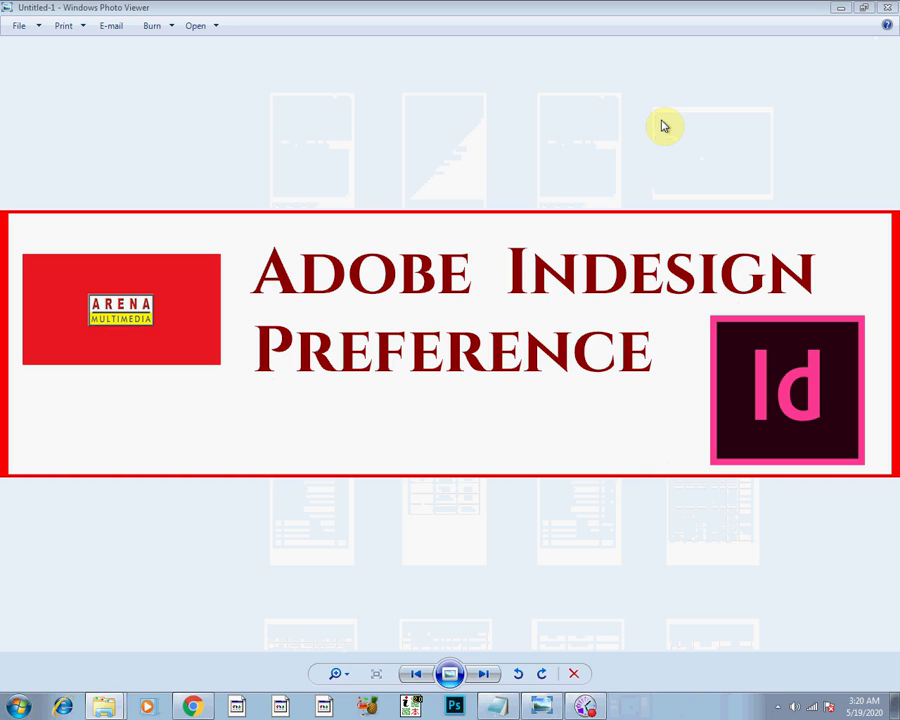
Step: Start InDesign and create a one-page A4 document from the [Default] preset with its measurements in inches
left_click(12, 703)
left_click(122, 380)
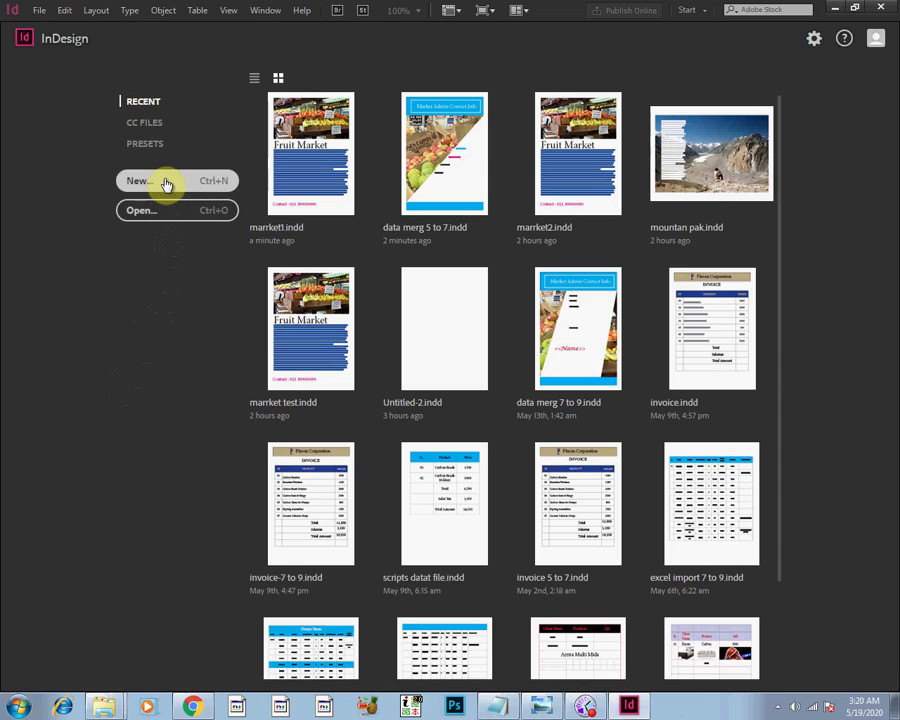
left_click(165, 182)
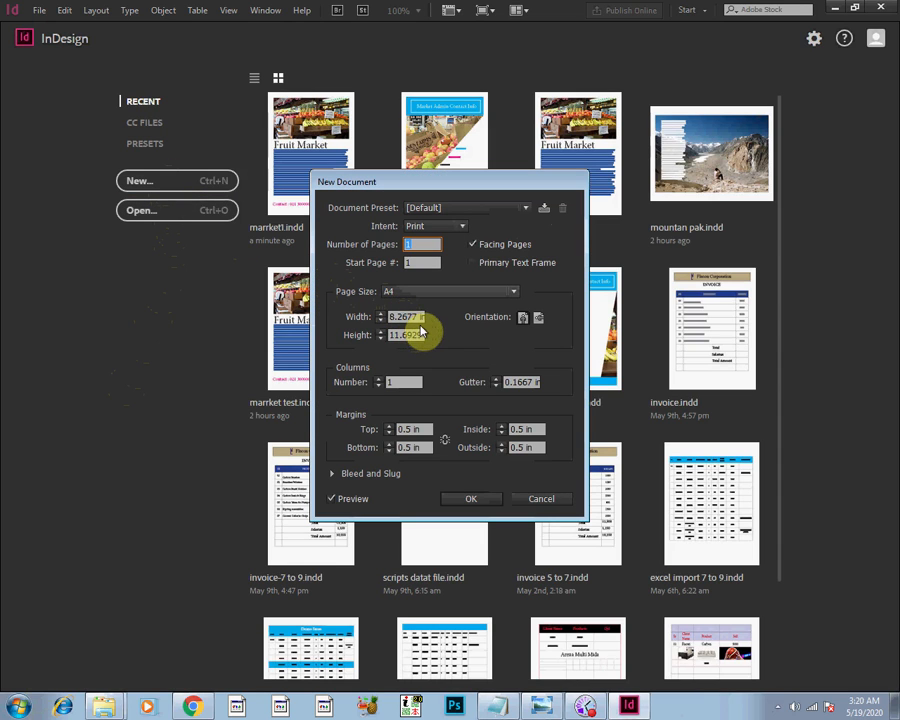
left_click(458, 502)
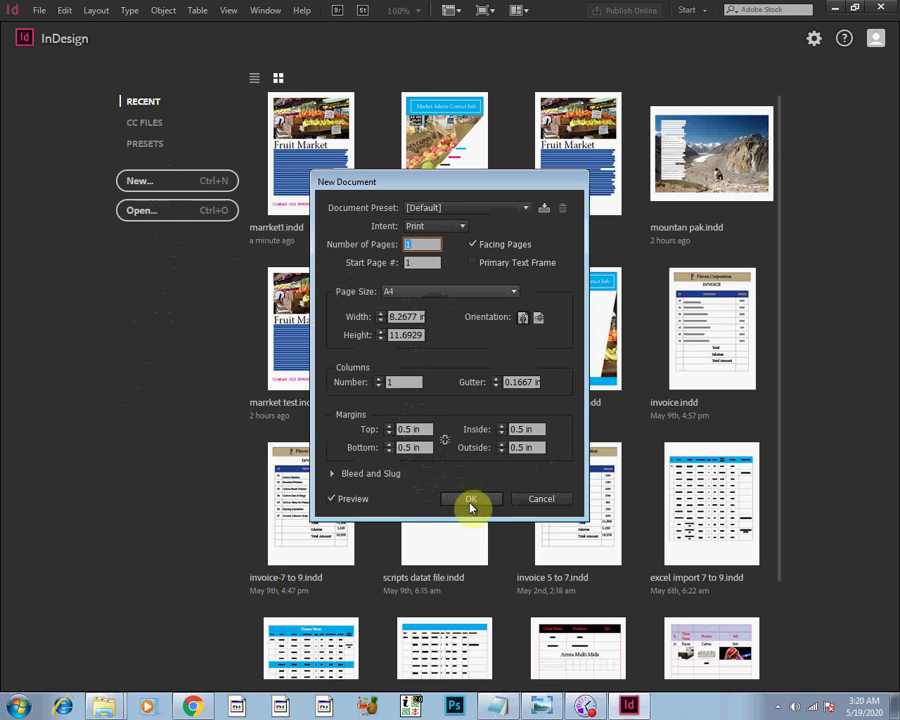
left_click(476, 501)
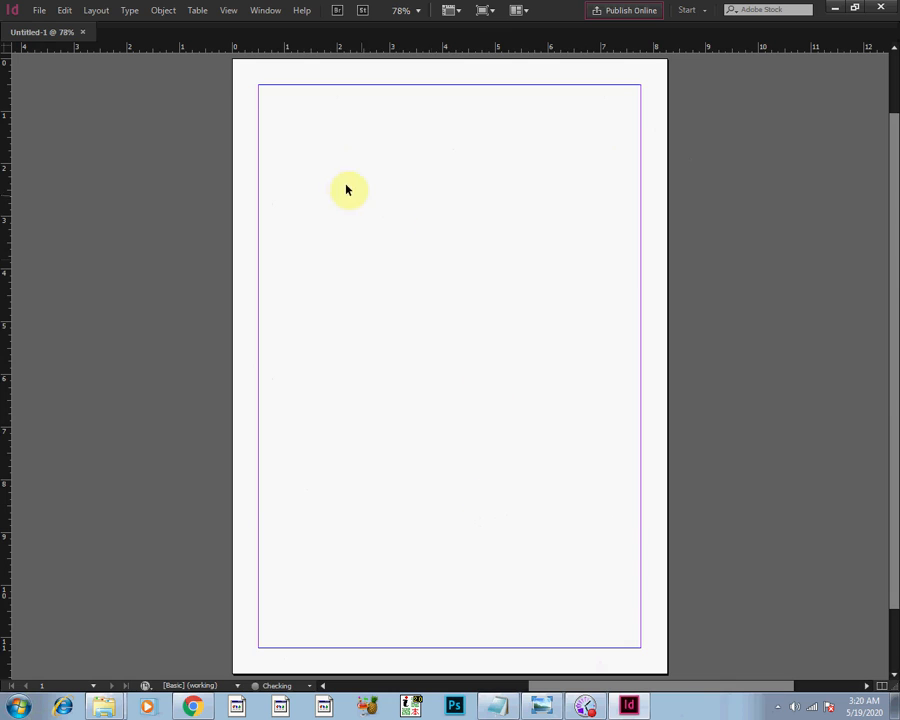
left_click_drag(240, 89, 649, 670)
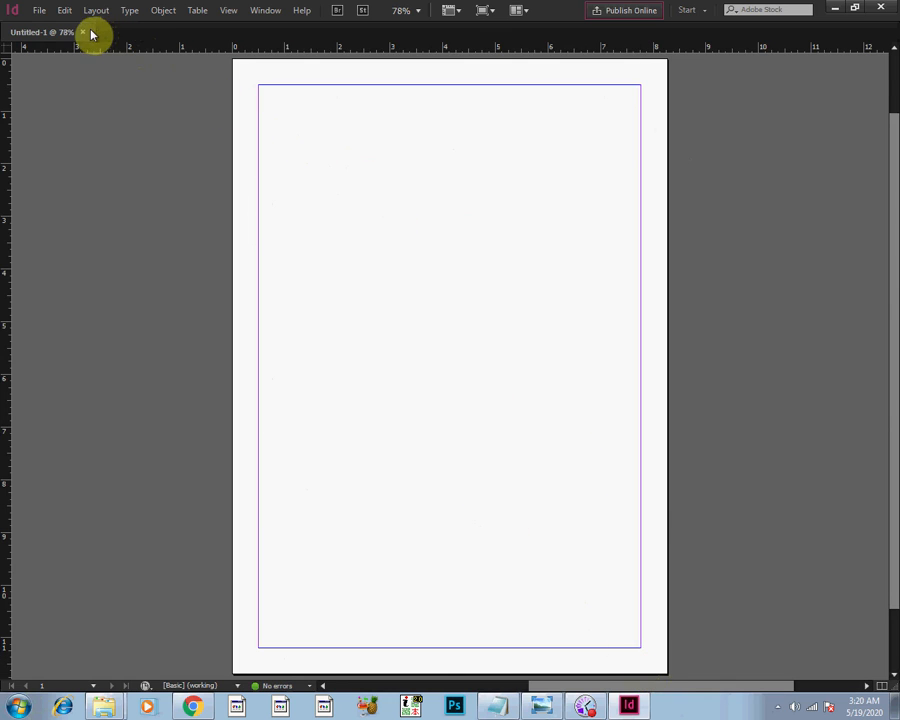
left_click(855, 8)
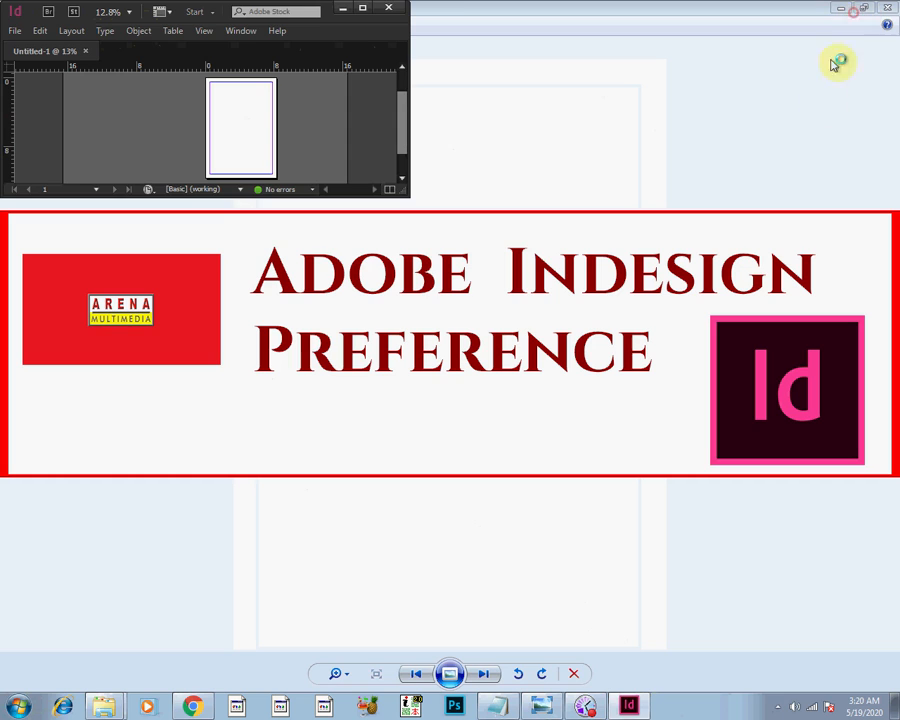
left_click(361, 9)
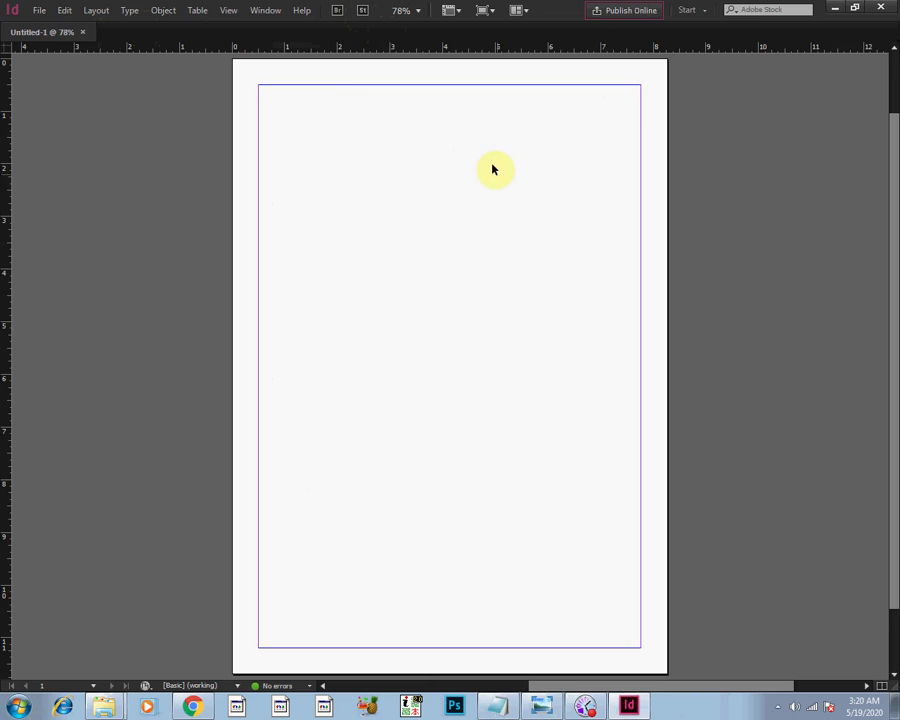
left_click(855, 8)
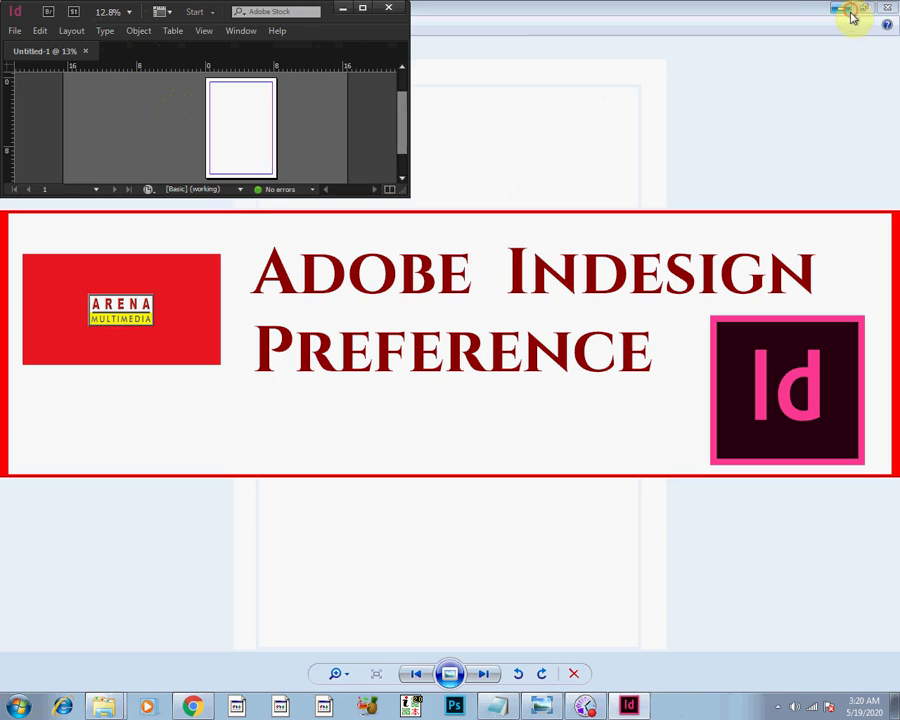
left_click(366, 8)
Step: Detach the document into a floating window, switch to the [Advanced] workspace, and position the window clear of the tools
left_click_drag(65, 34, 145, 115)
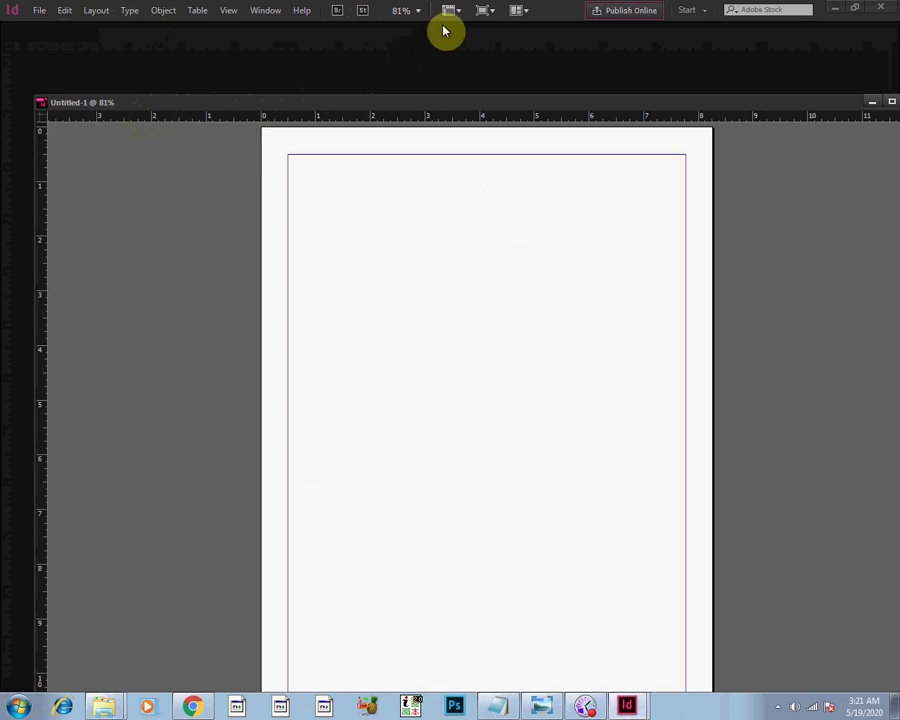
left_click_drag(283, 104, 265, 93)
left_click(273, 12)
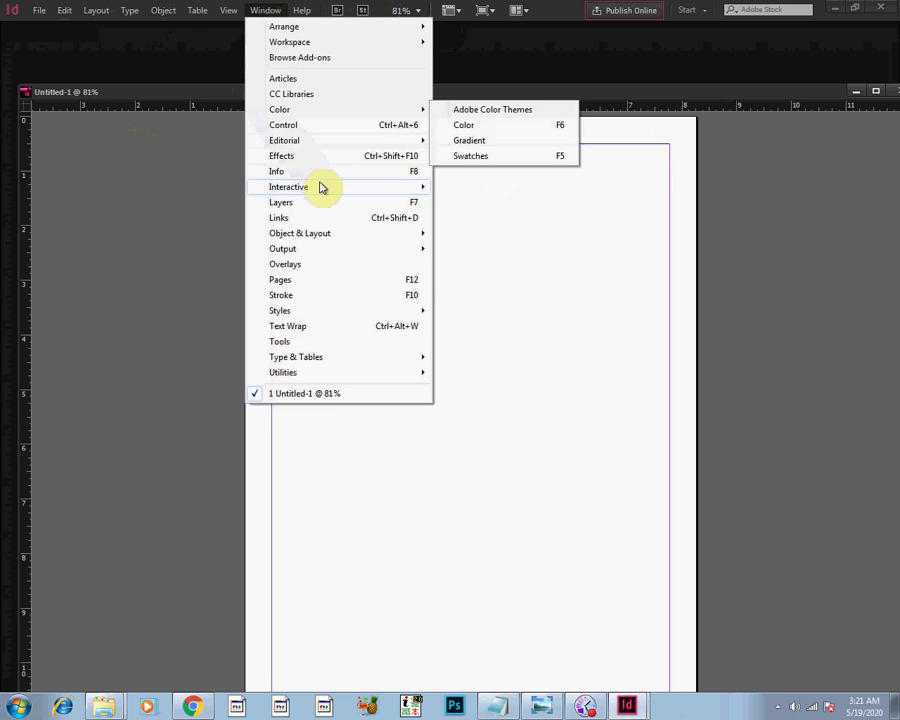
left_click(184, 104)
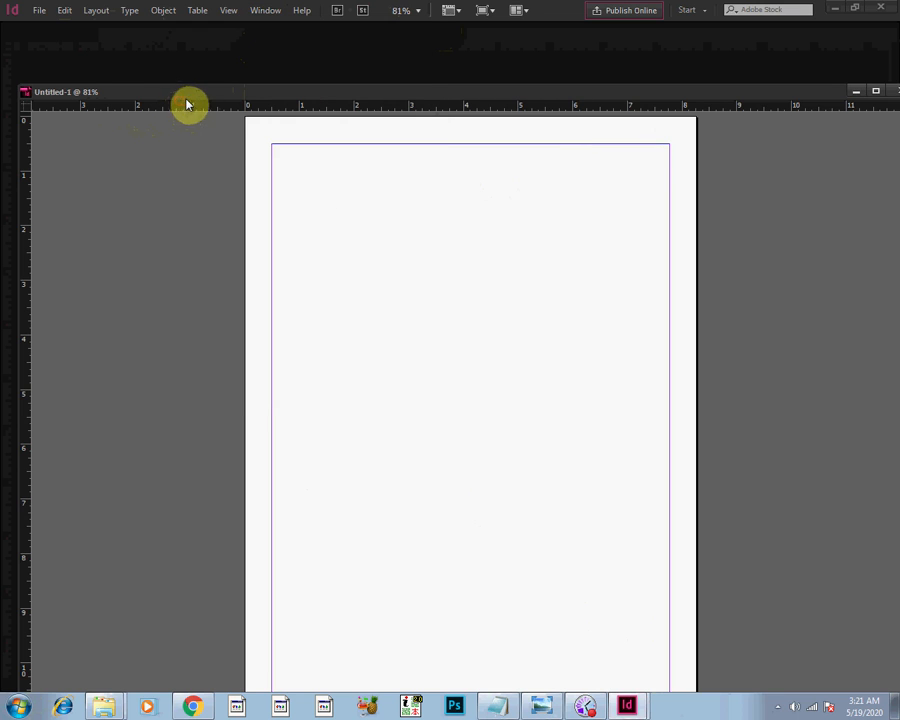
left_click(271, 14)
mouse_move(291, 42)
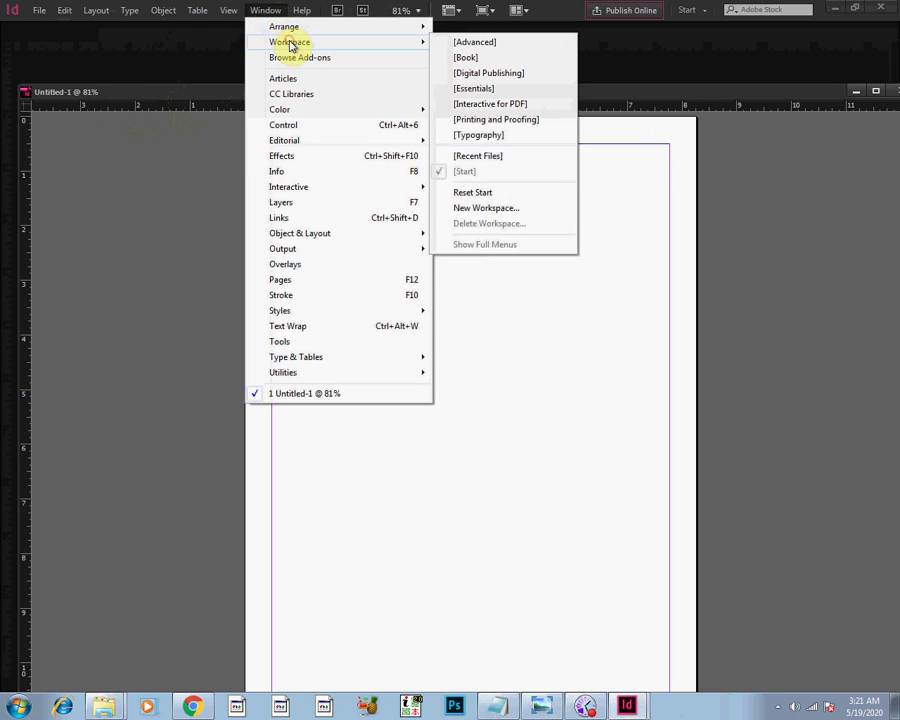
left_click(485, 44)
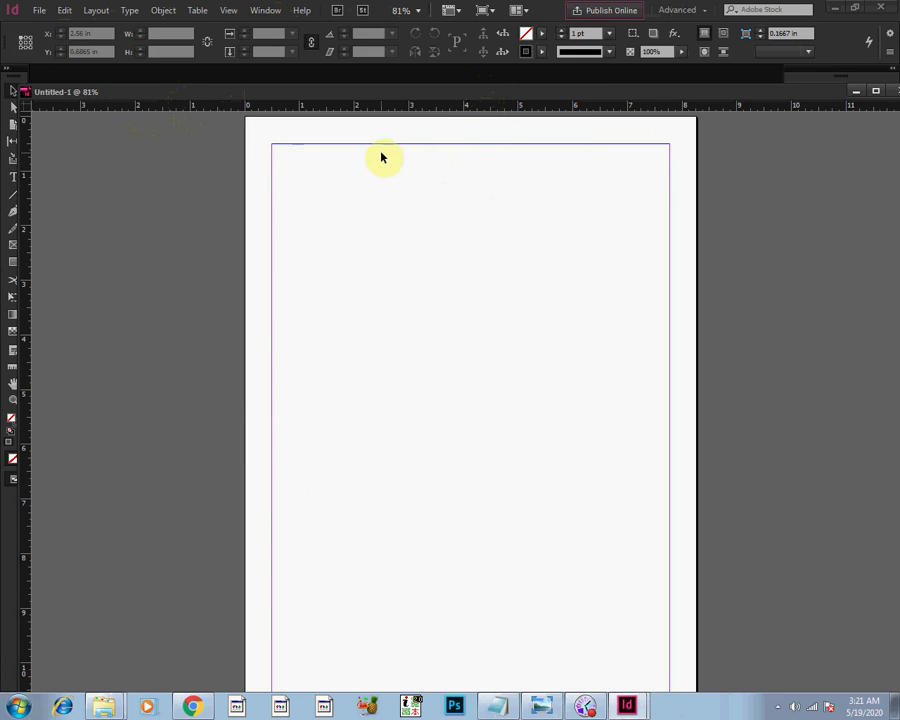
left_click_drag(110, 92, 141, 84)
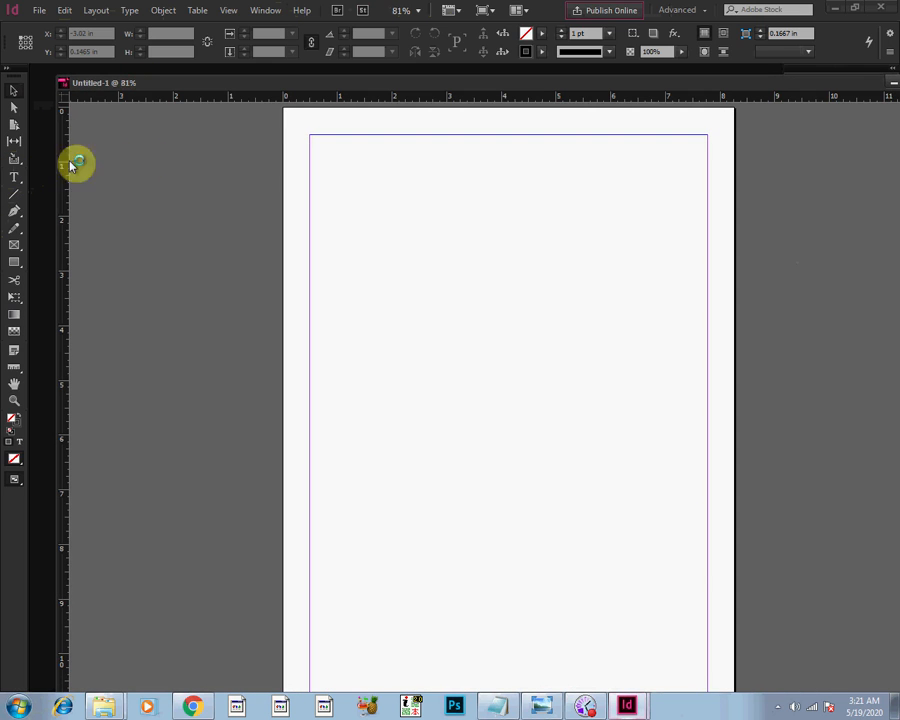
Step: Draw a text frame about 4.14 by 4.03 in on the upper part of the page, and delete it
left_click(15, 180)
left_click_drag(359, 182, 585, 402)
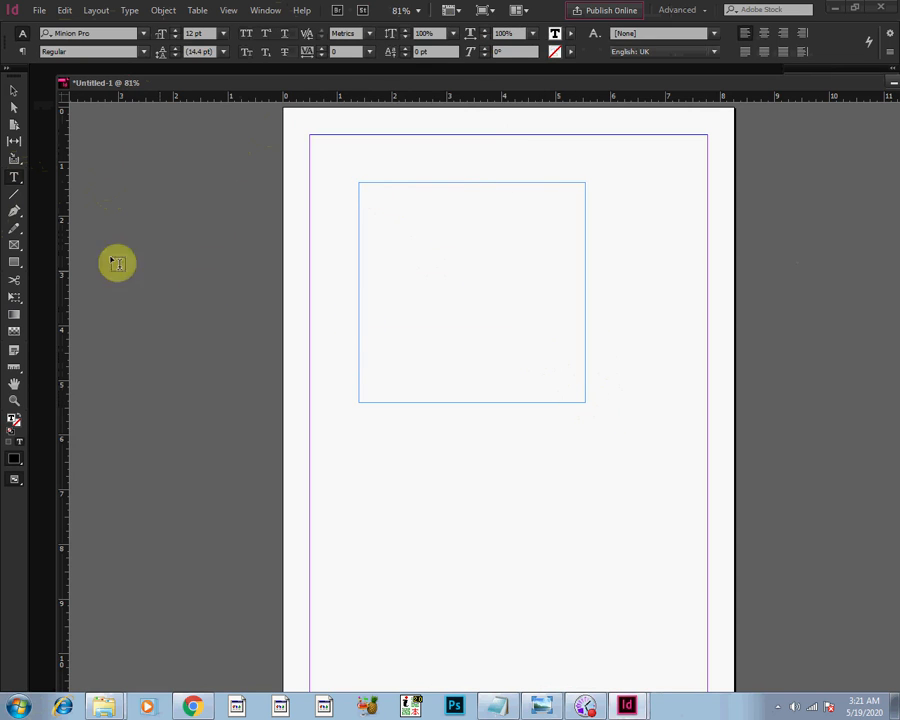
left_click(10, 90)
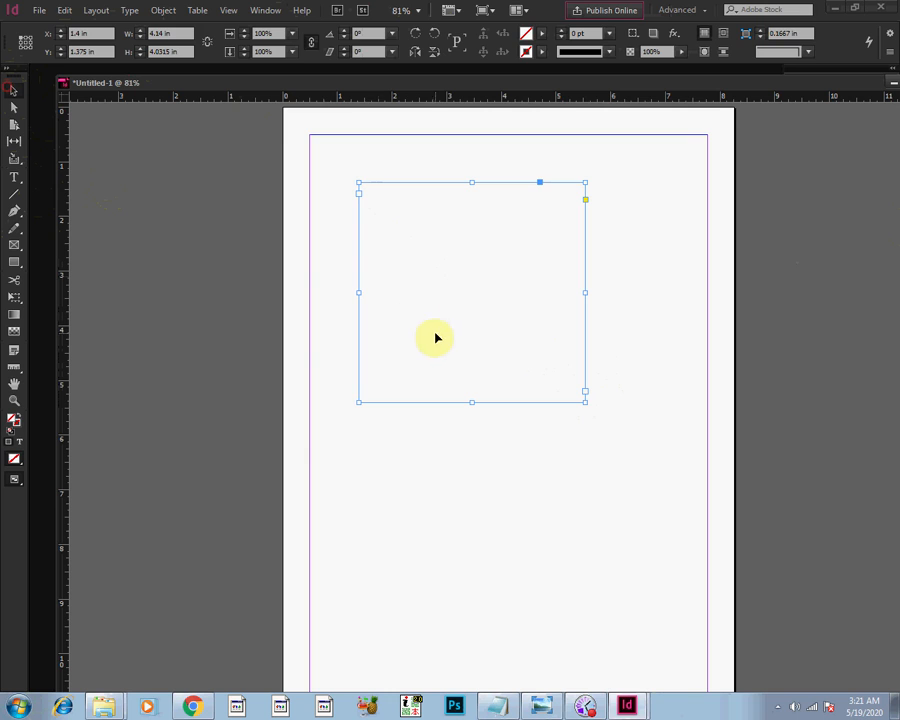
key("Delete")
Step: Draw a rectangle about 3.3 by 3.7 in on the page, and close the document without saving it
left_click(15, 264)
left_click_drag(356, 209, 537, 411)
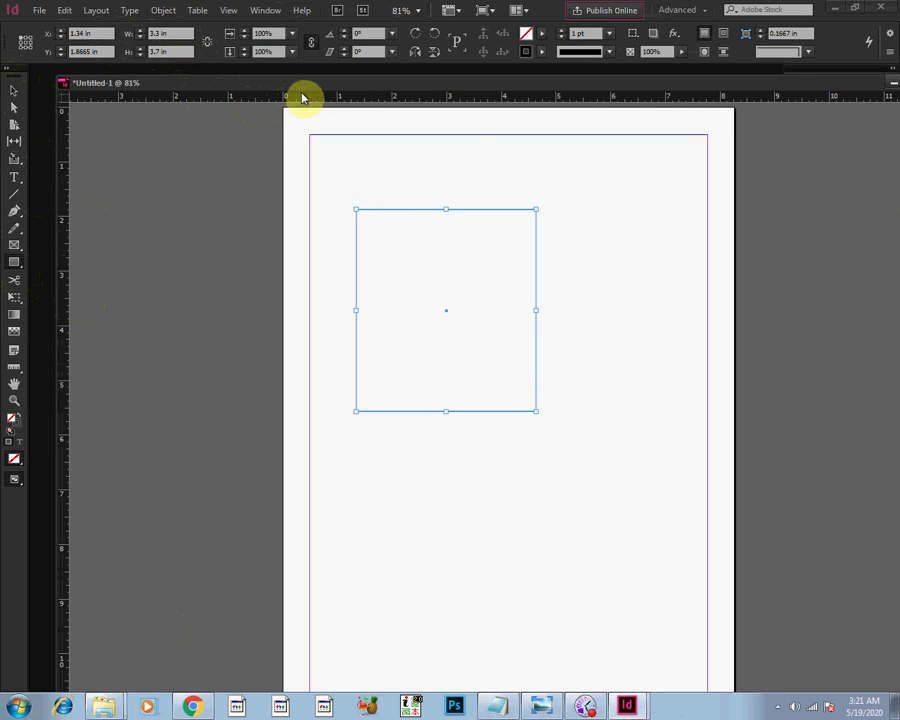
left_click_drag(283, 88, 170, 120)
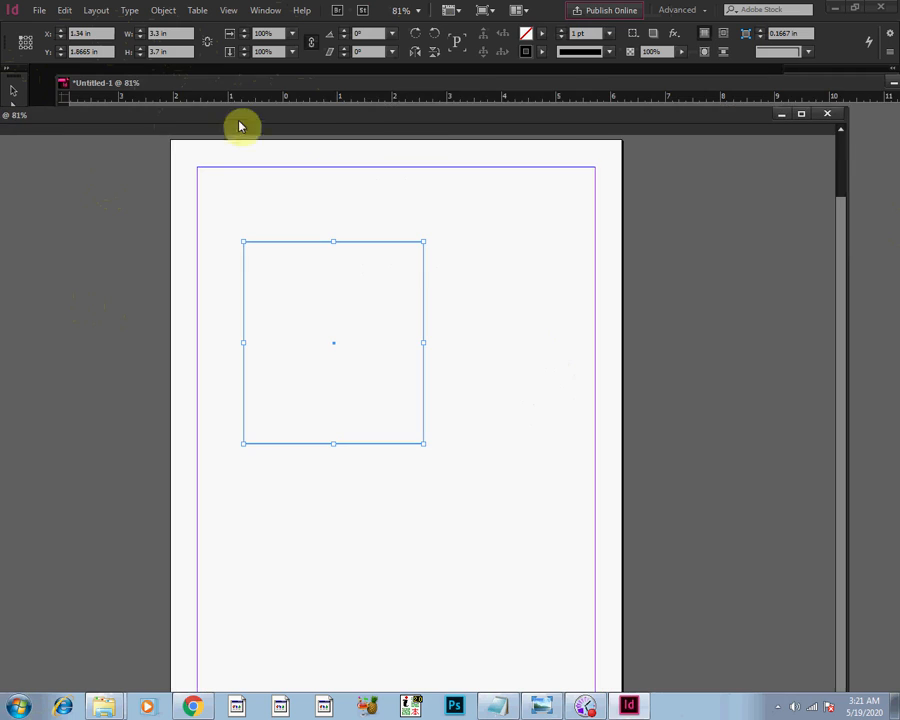
left_click(834, 118)
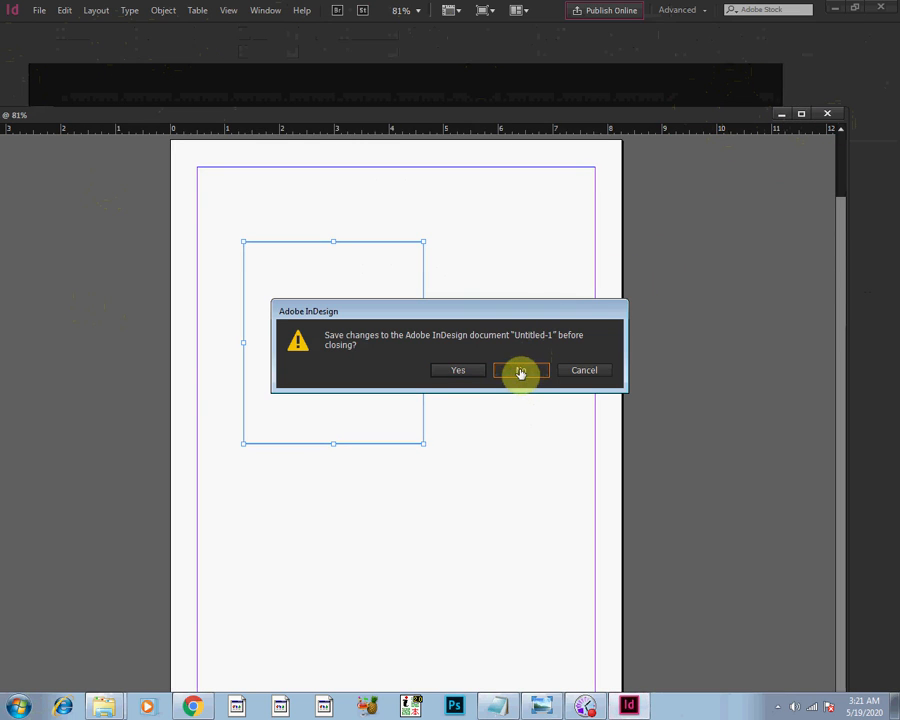
left_click(520, 372)
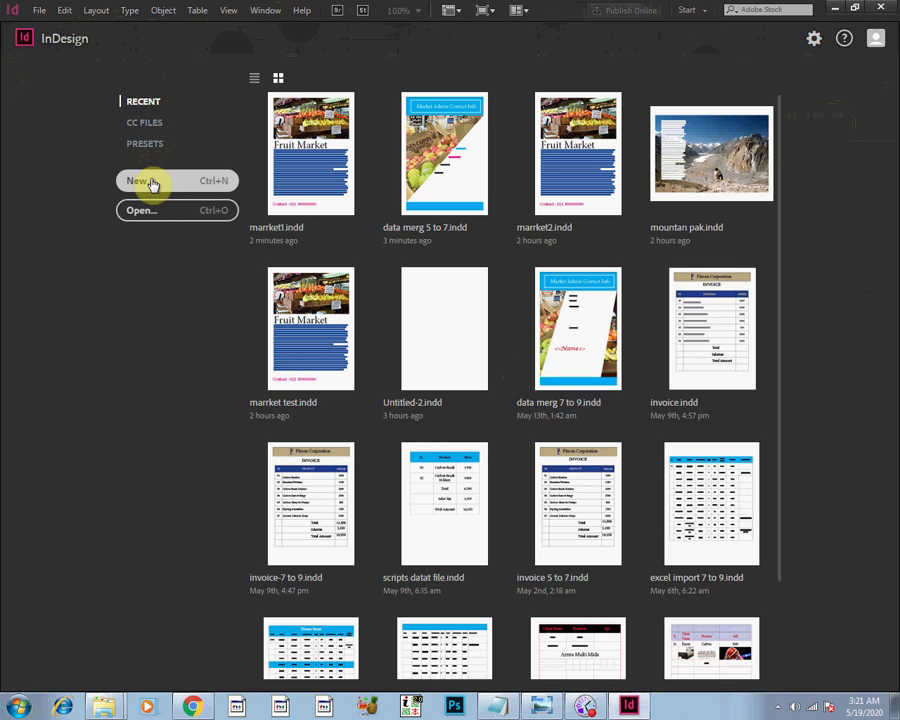
Step: Create another default A4 document with the preview turned off, and close it after checking its ruler units
left_click(152, 179)
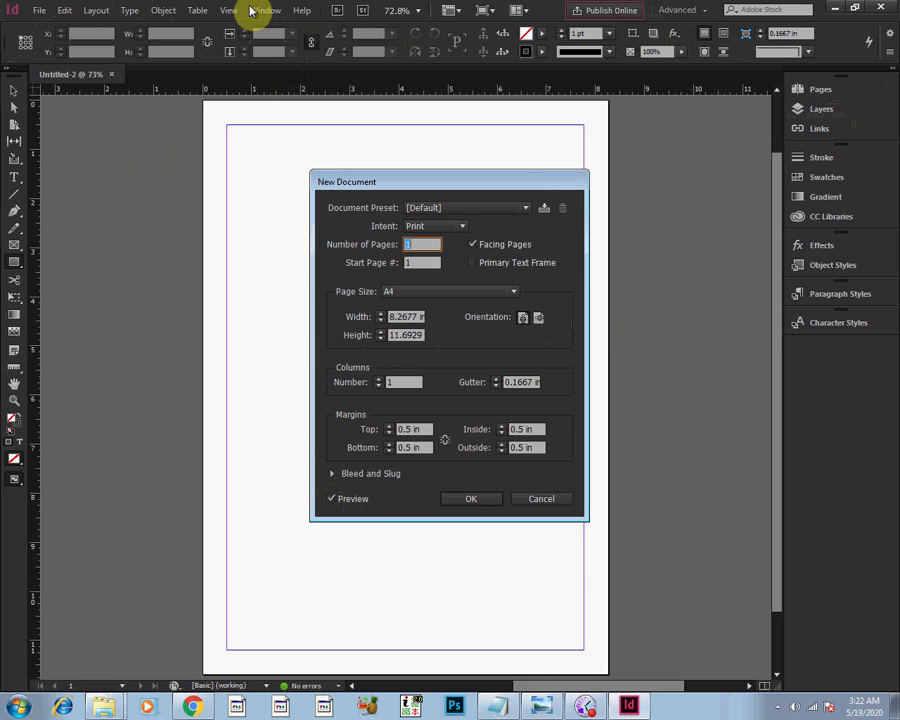
left_click(336, 498)
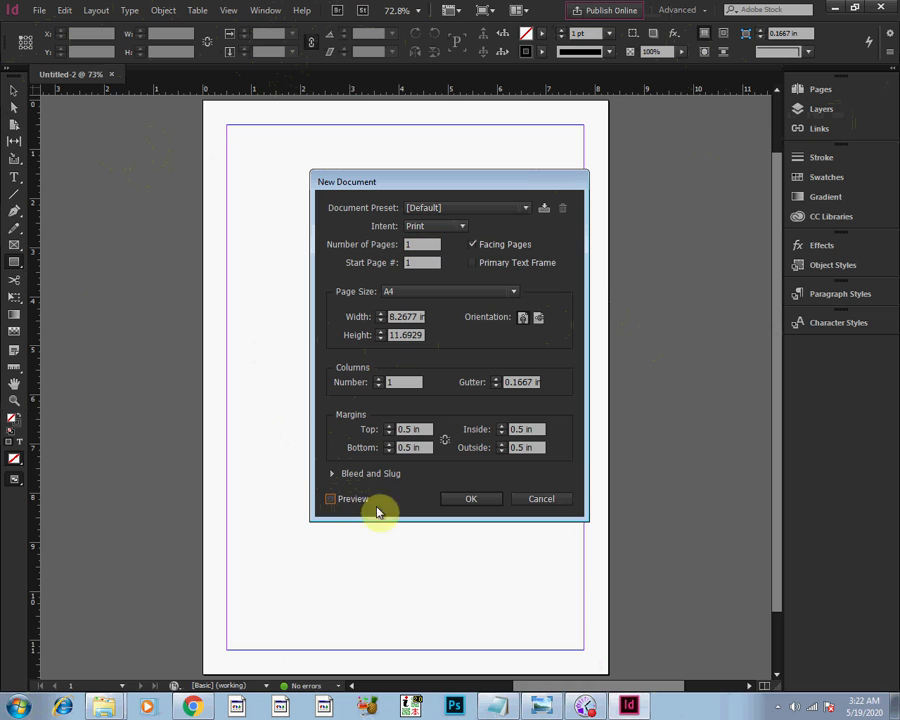
left_click(478, 502)
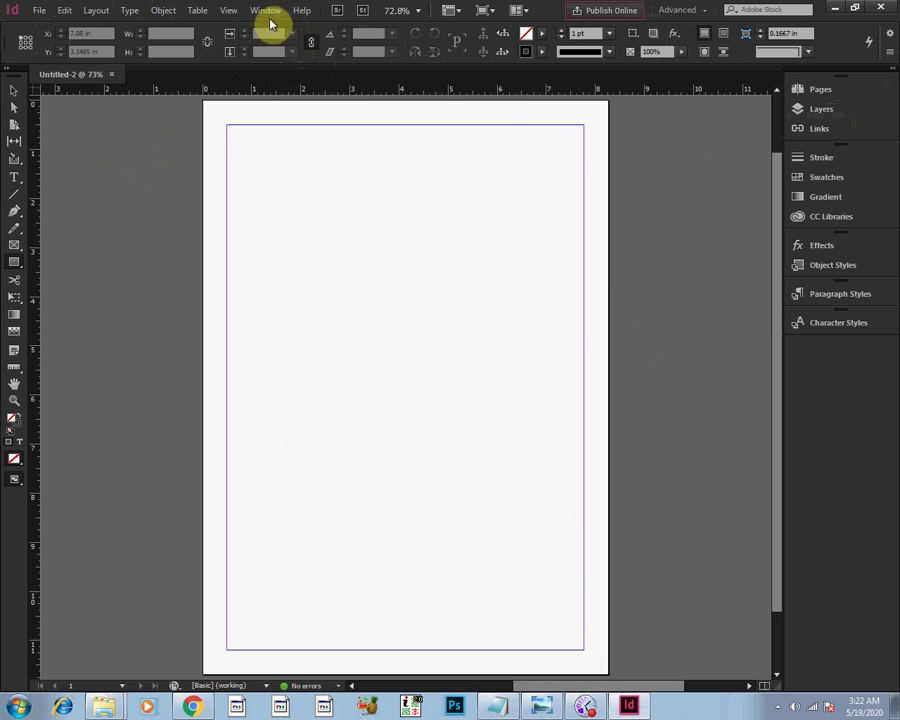
left_click(112, 75)
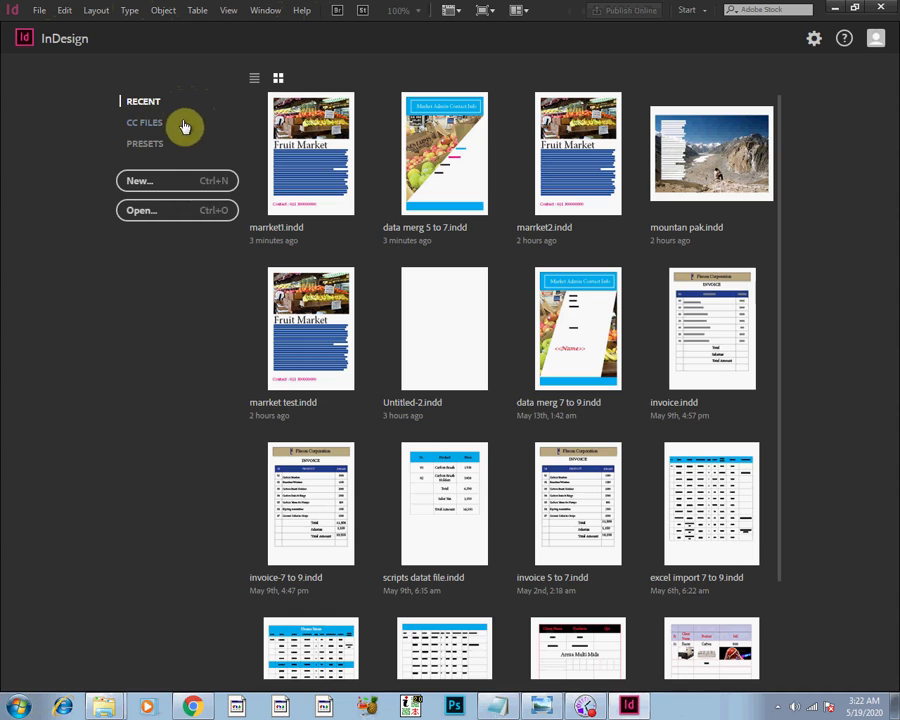
Step: Create a new one-page A4 document from the [Default] preset with the preview turned on
left_click(170, 189)
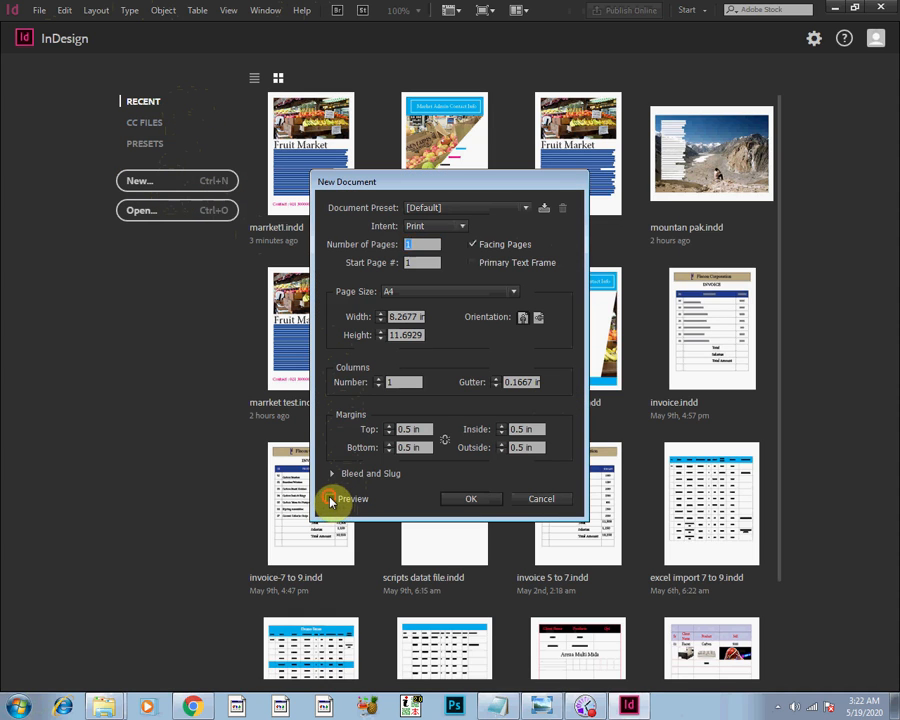
left_click(331, 499)
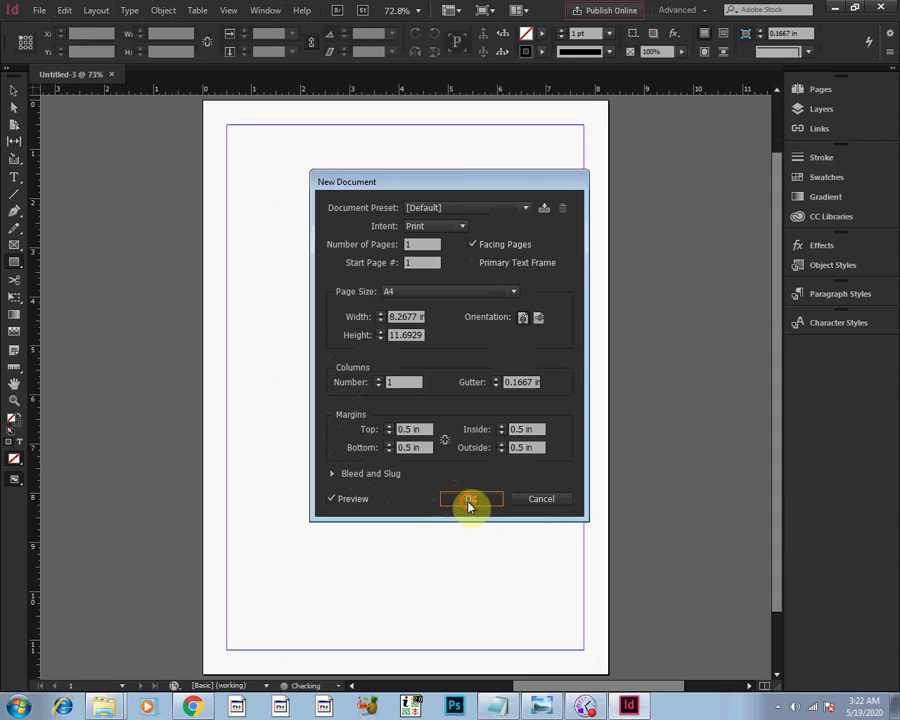
left_click(469, 499)
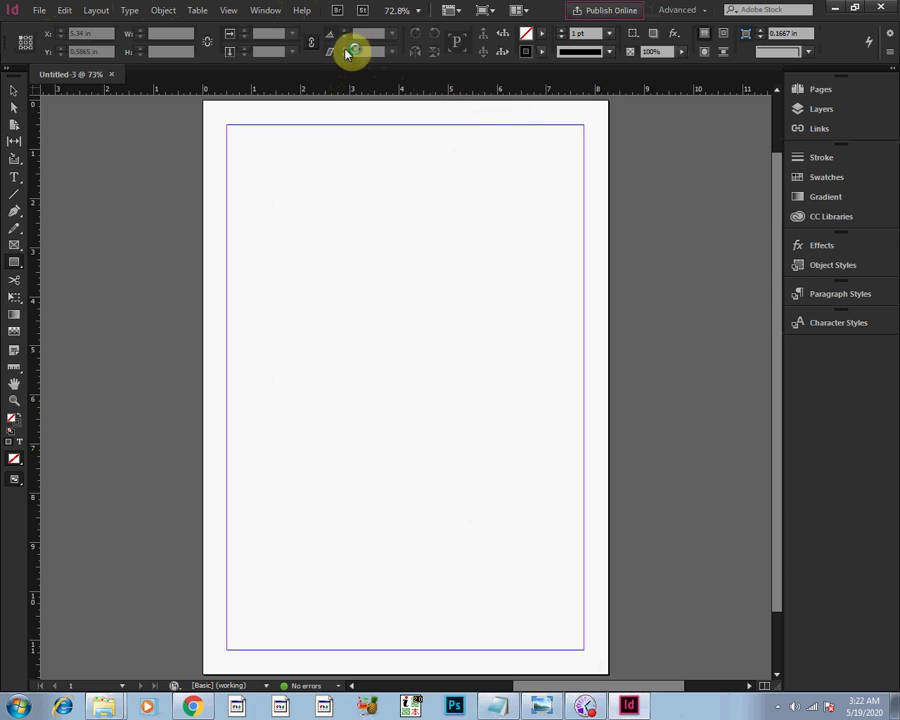
Step: Look through the available workspaces, dismiss the rectangle options without drawing anything, and close the blank document
left_click(268, 14)
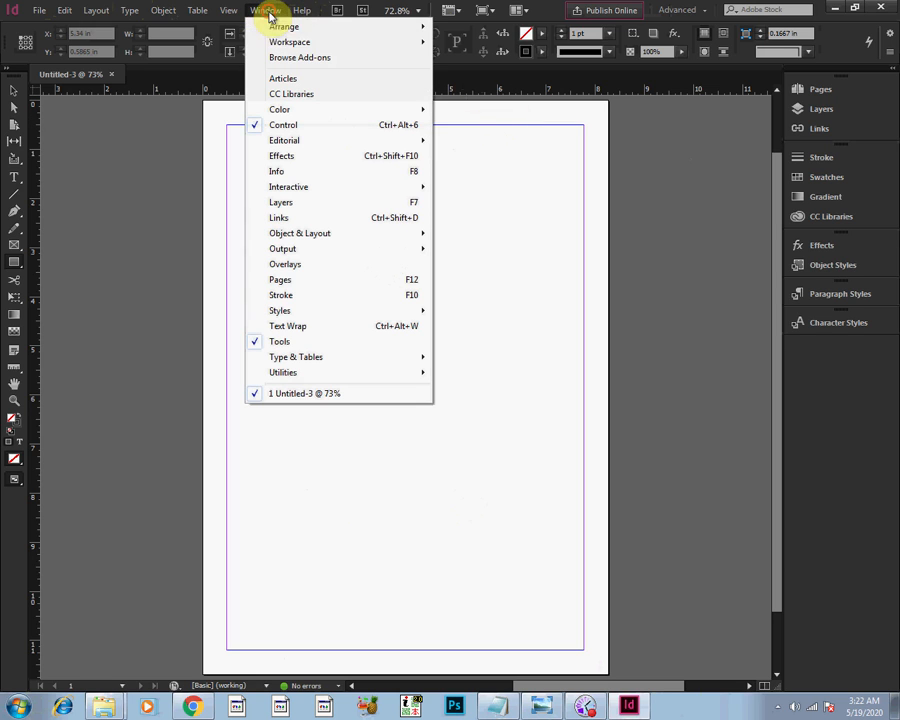
mouse_move(302, 43)
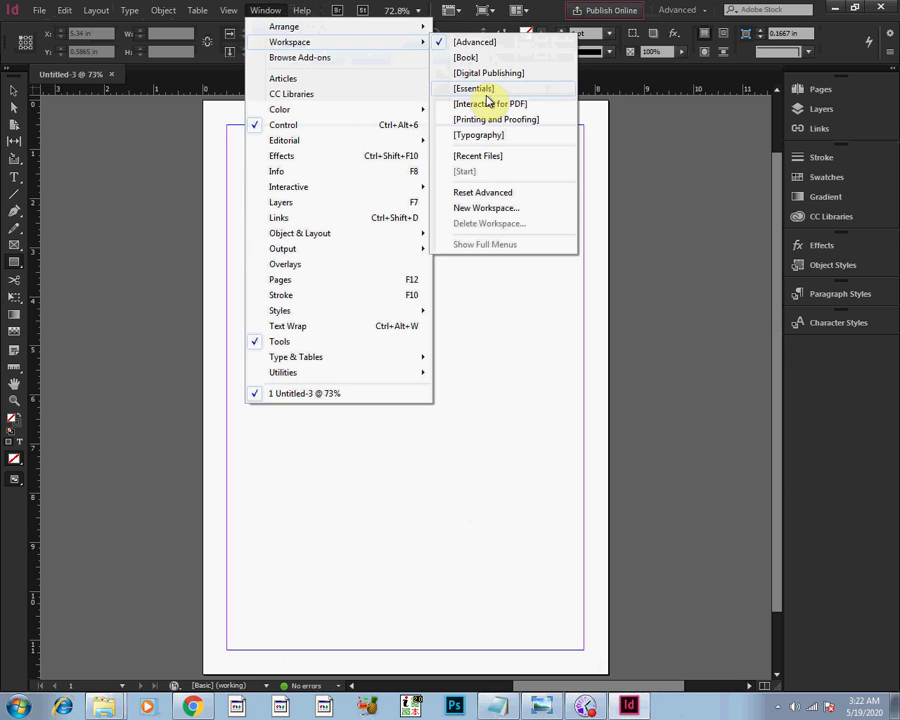
left_click(205, 160)
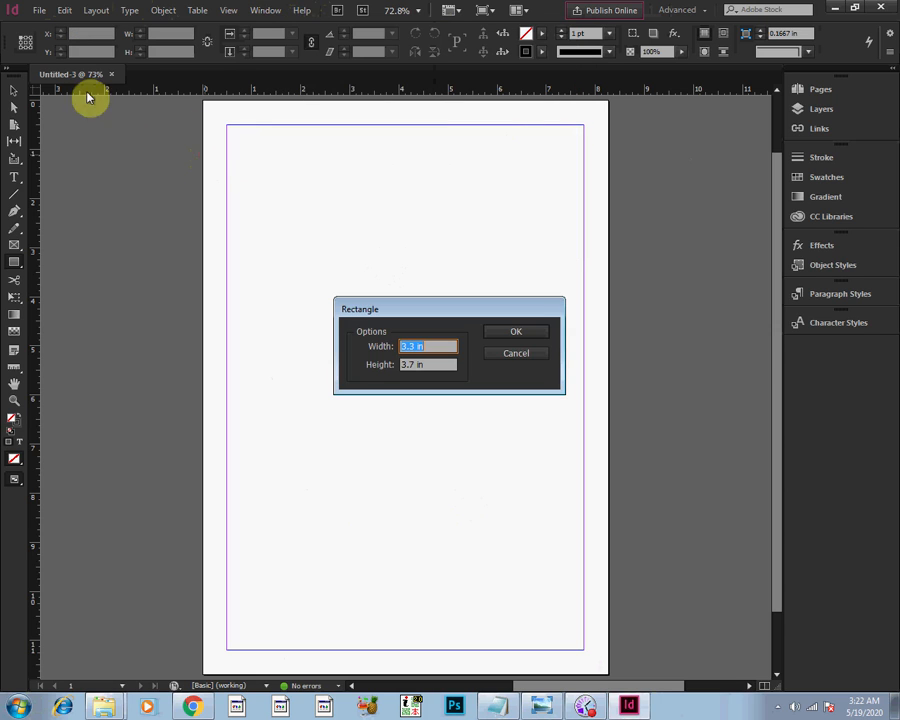
left_click(541, 353)
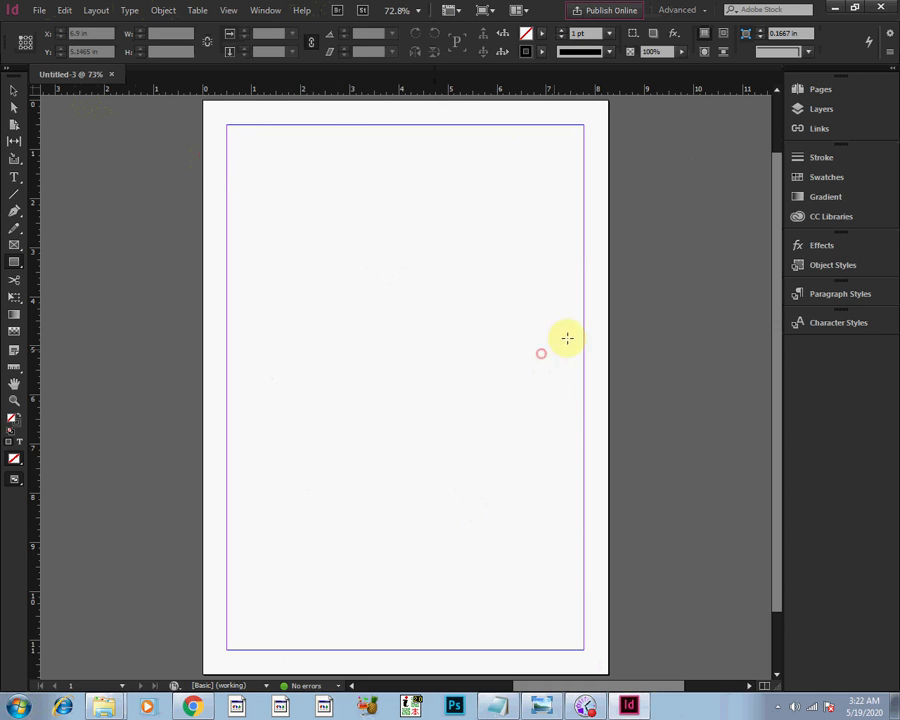
left_click(111, 74)
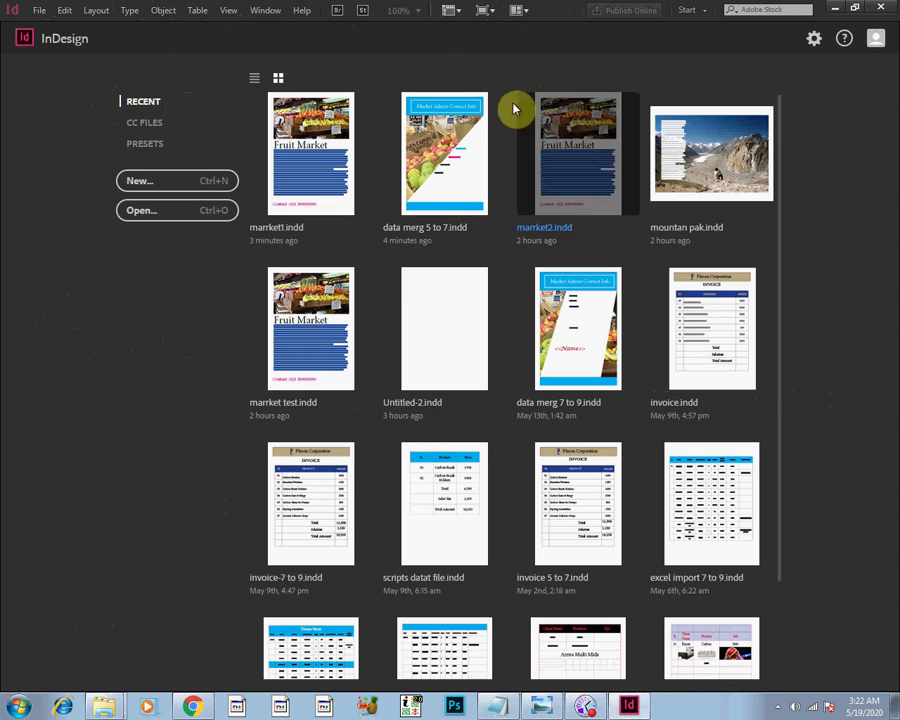
Step: Open the General preferences while no document is open
left_click(64, 12)
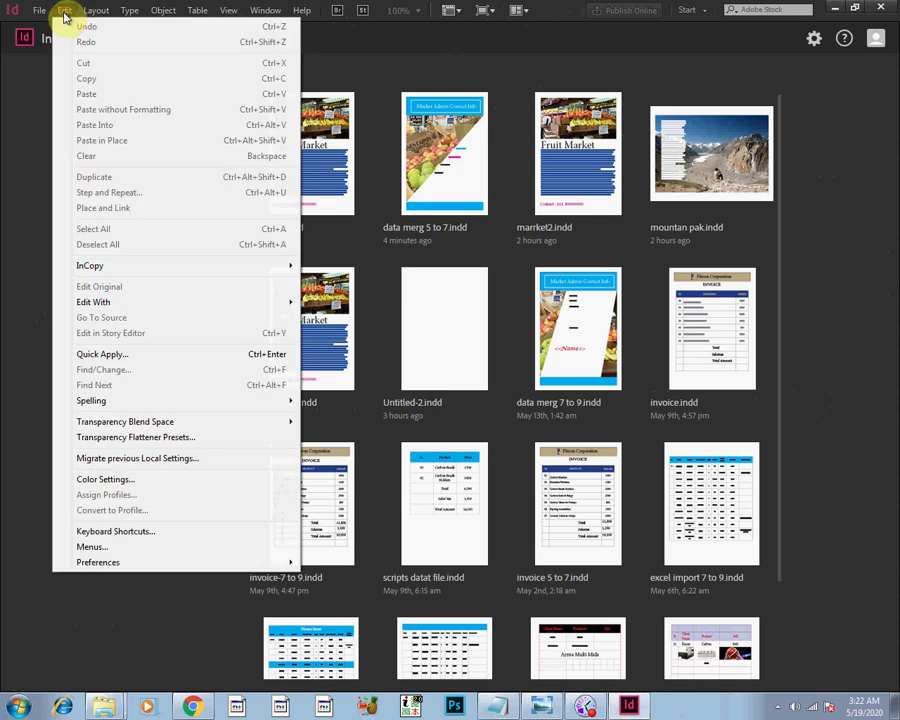
mouse_move(84, 566)
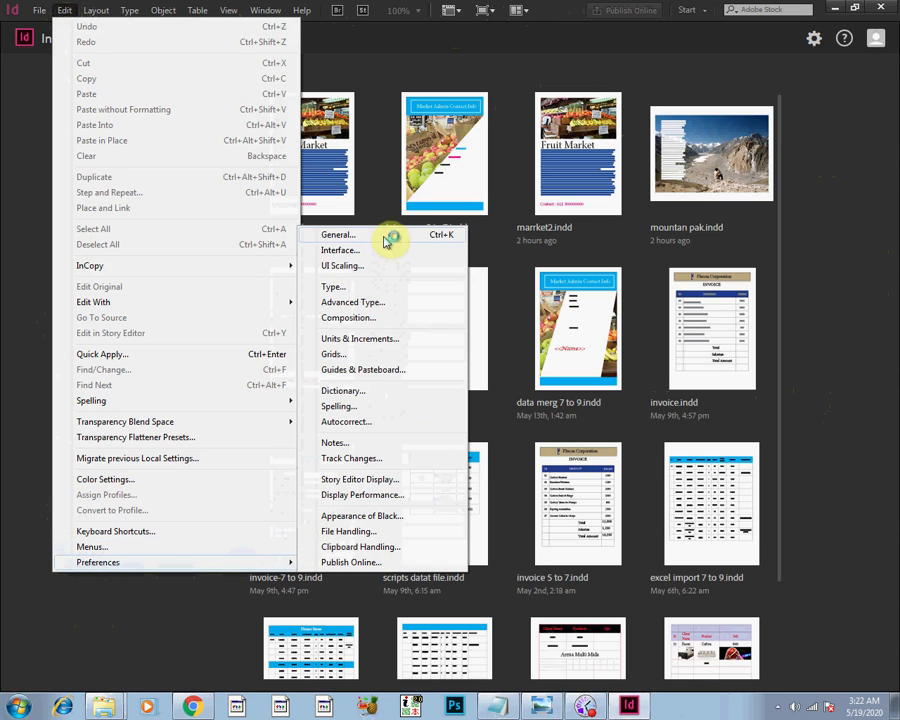
left_click(383, 238)
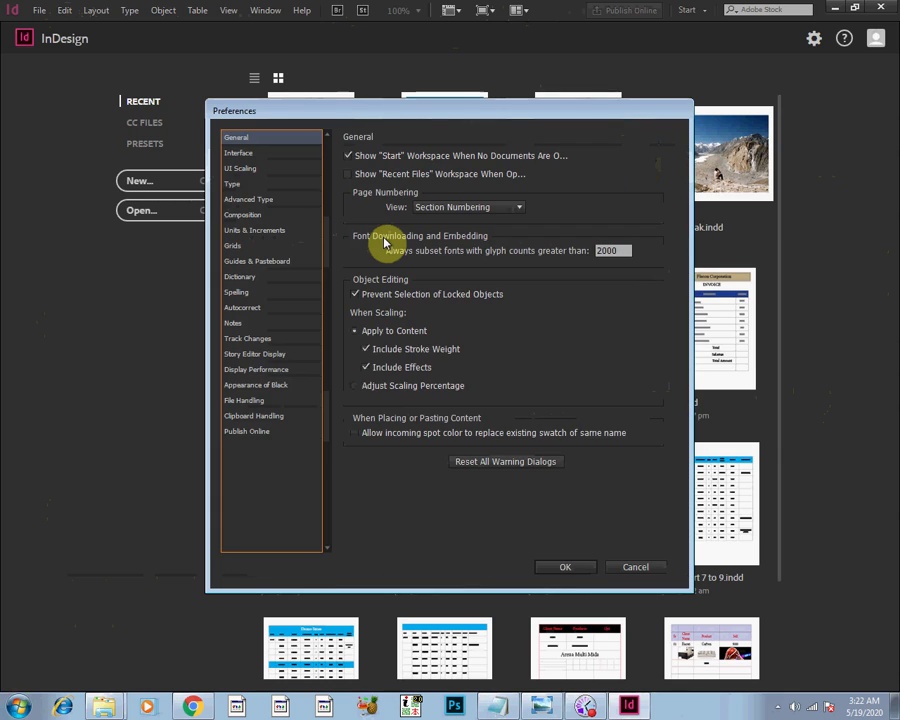
Step: In the Interface preferences, try out the Light, Medium Light and Medium Dark color themes
left_click(258, 157)
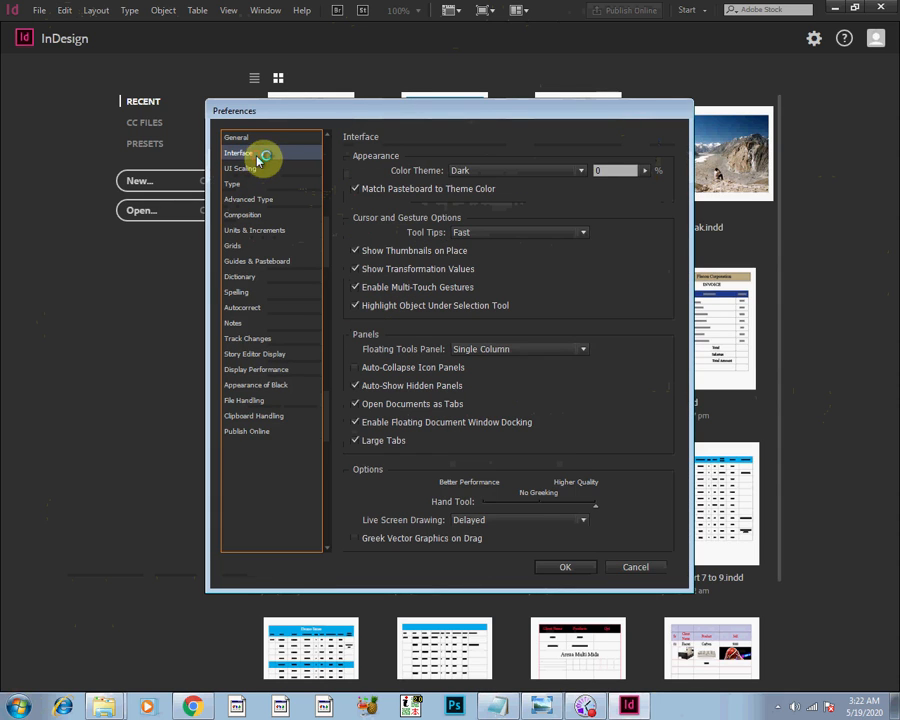
left_click(556, 174)
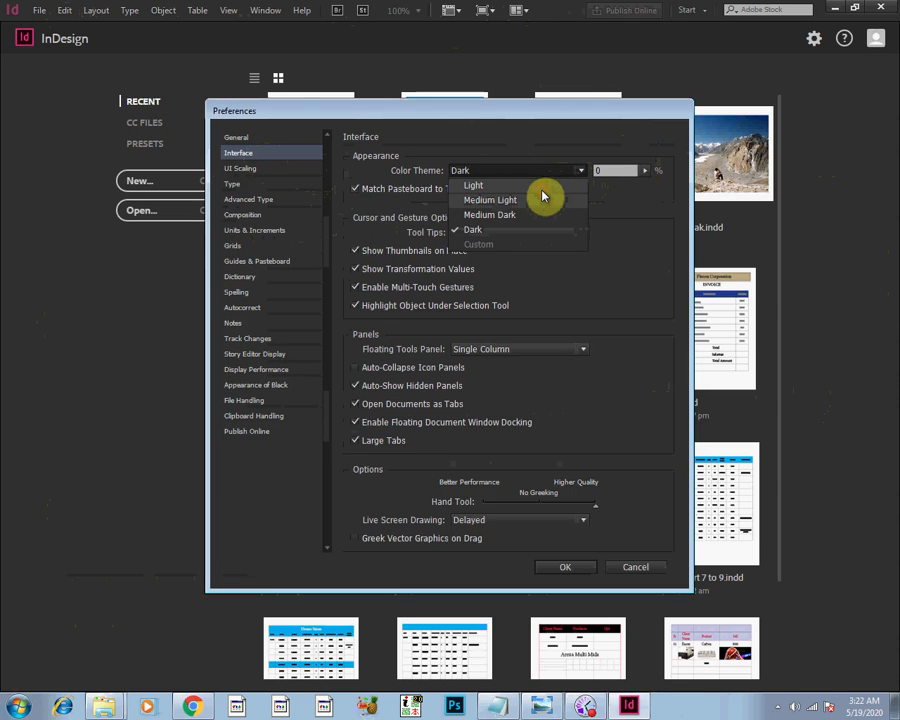
left_click(530, 187)
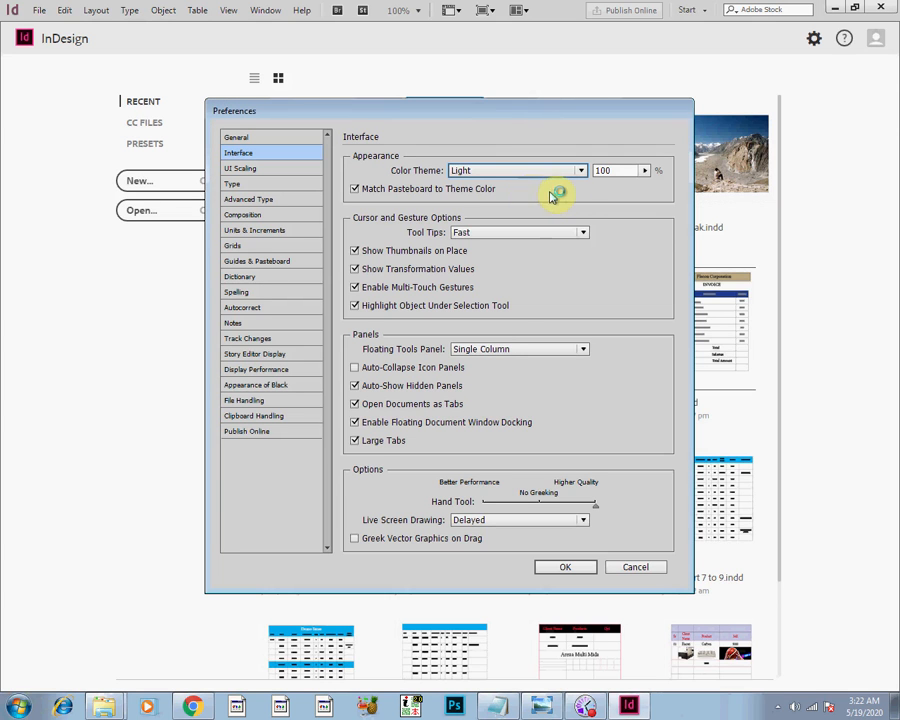
left_click(528, 174)
left_click(522, 201)
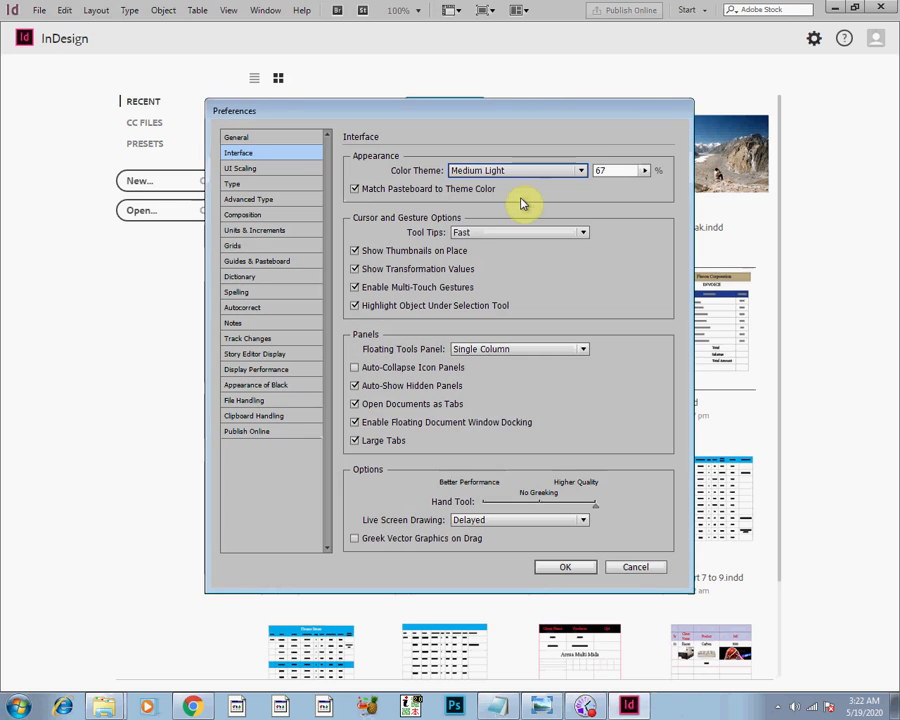
left_click(518, 172)
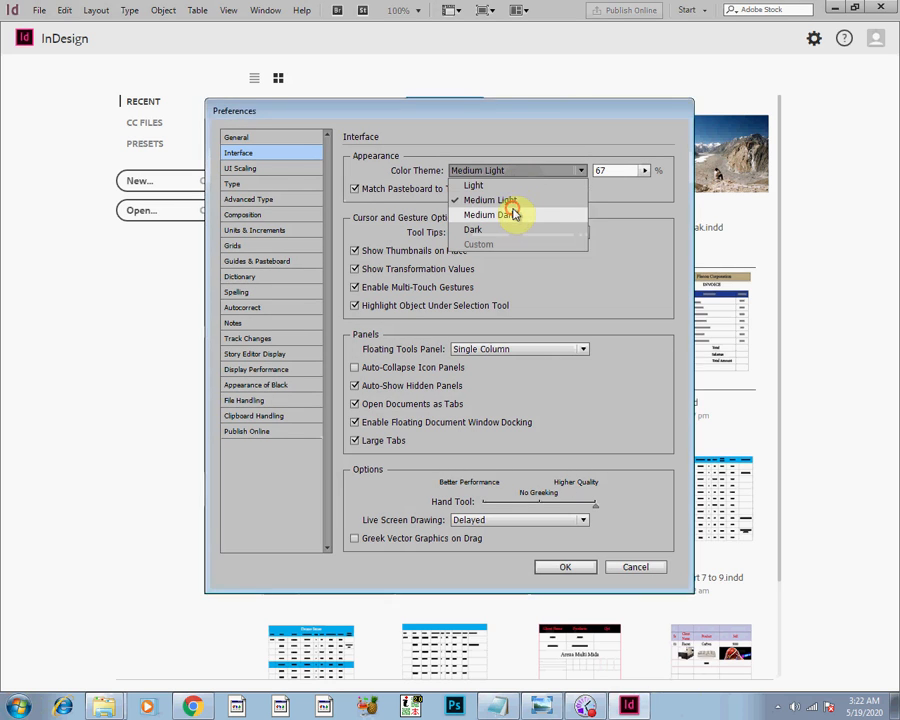
left_click(516, 214)
Step: Set the interface color theme to Dark, check its brightness adjustment, and confirm the preferences
left_click(522, 172)
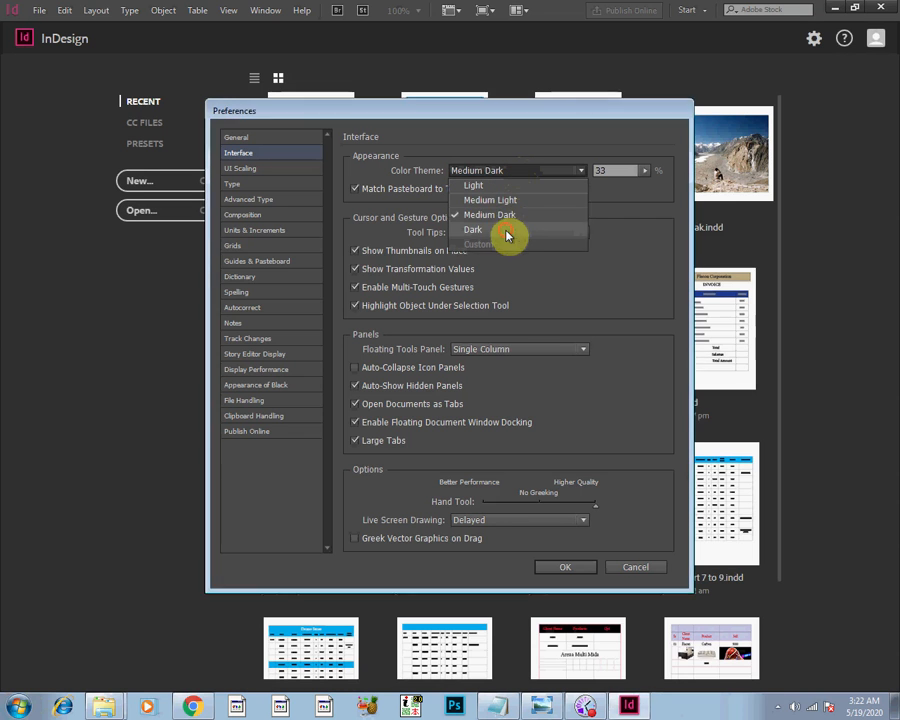
left_click(506, 230)
left_click(503, 173)
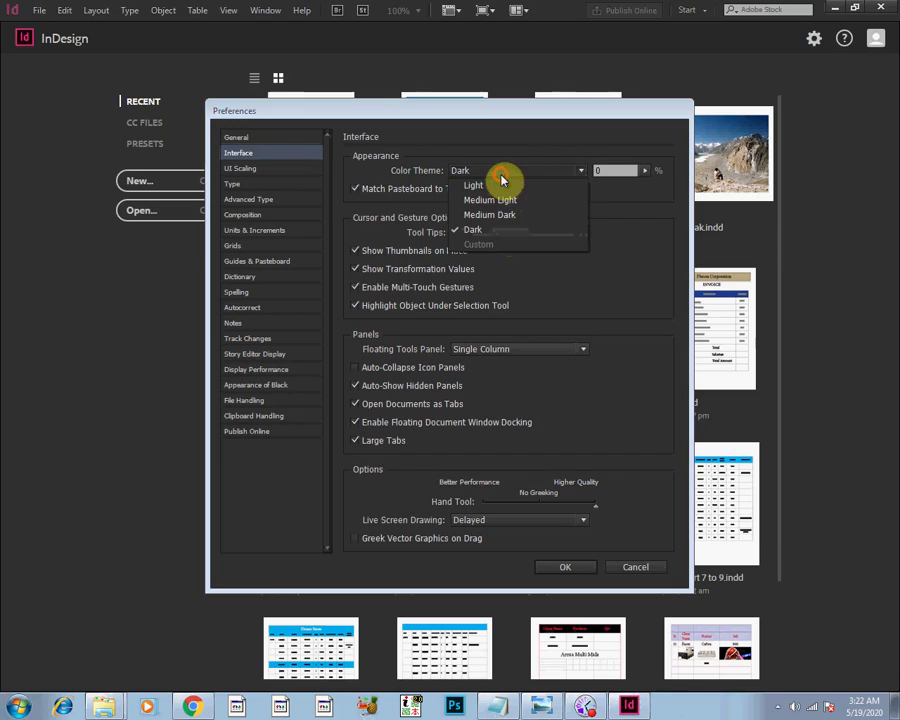
left_click(490, 231)
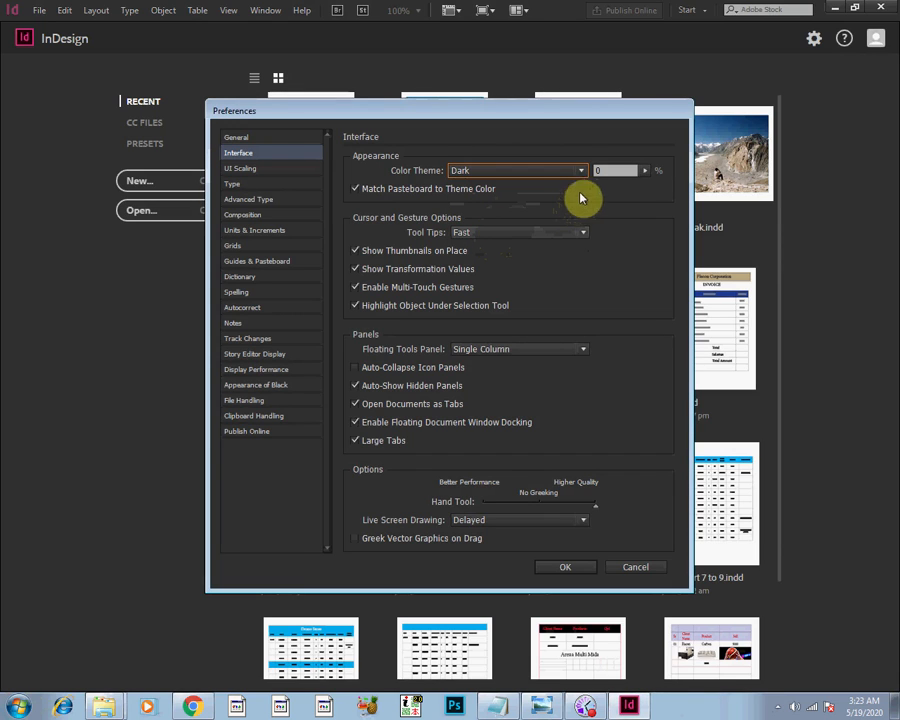
left_click(645, 171)
left_click_drag(580, 190, 528, 187)
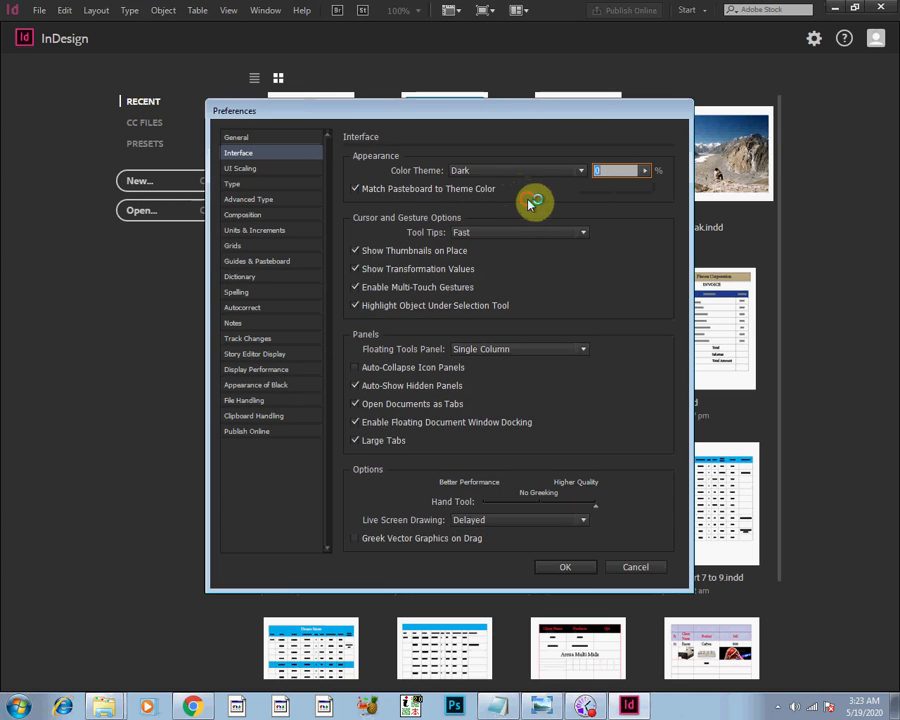
left_click(567, 566)
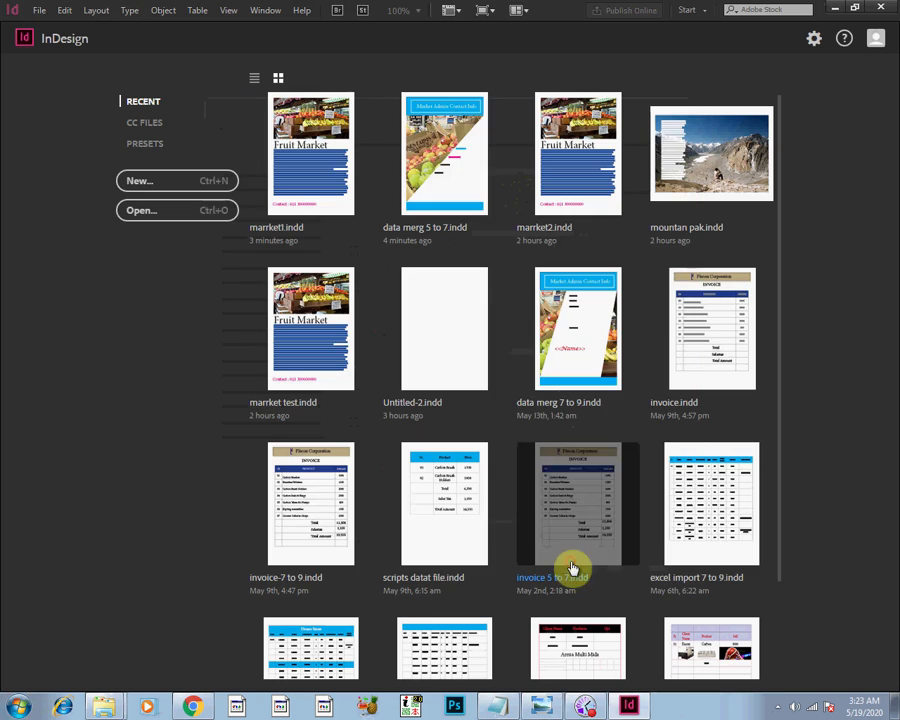
Step: Create a new one-page A4 print document from the [Default] preset
left_click(150, 178)
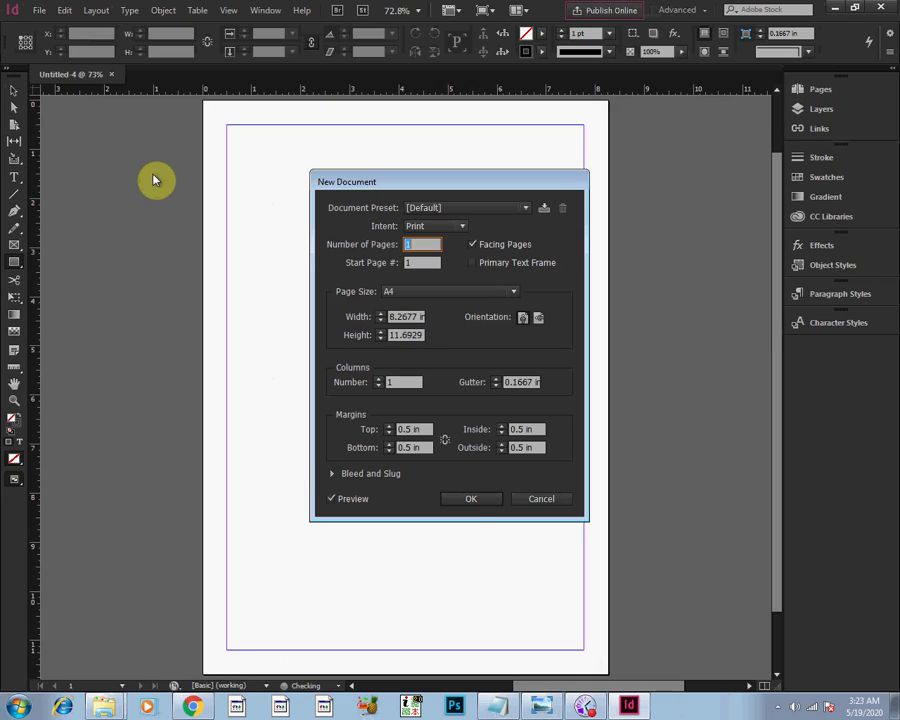
left_click(470, 499)
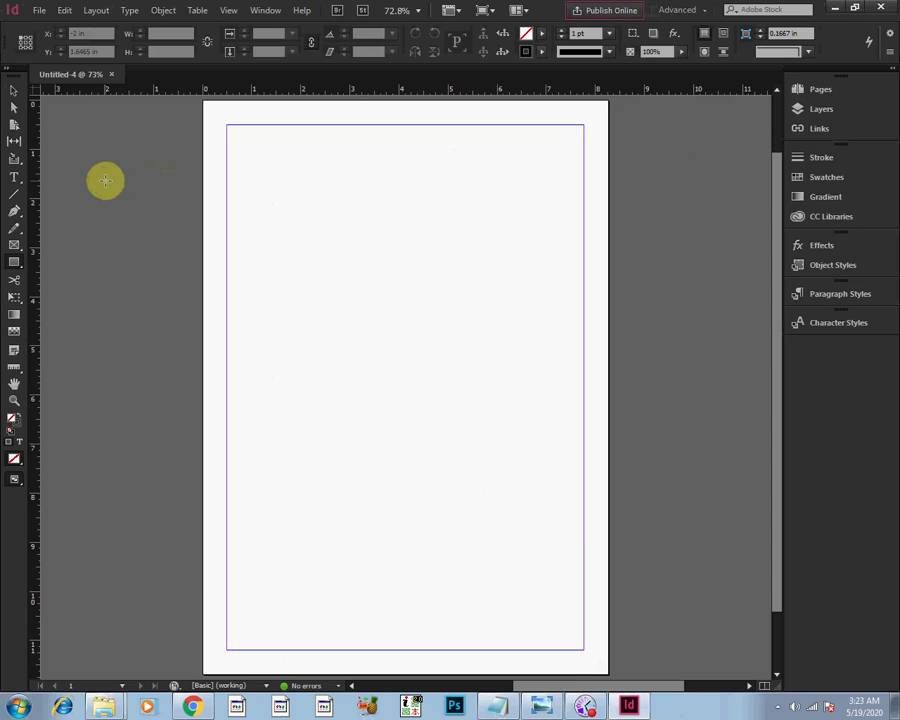
Step: Open the keyboard shortcuts editor and examine the File Menu commands' shortcuts, including Place and Print Booklet, ending with PDF Export Presets: Define selected
left_click(62, 10)
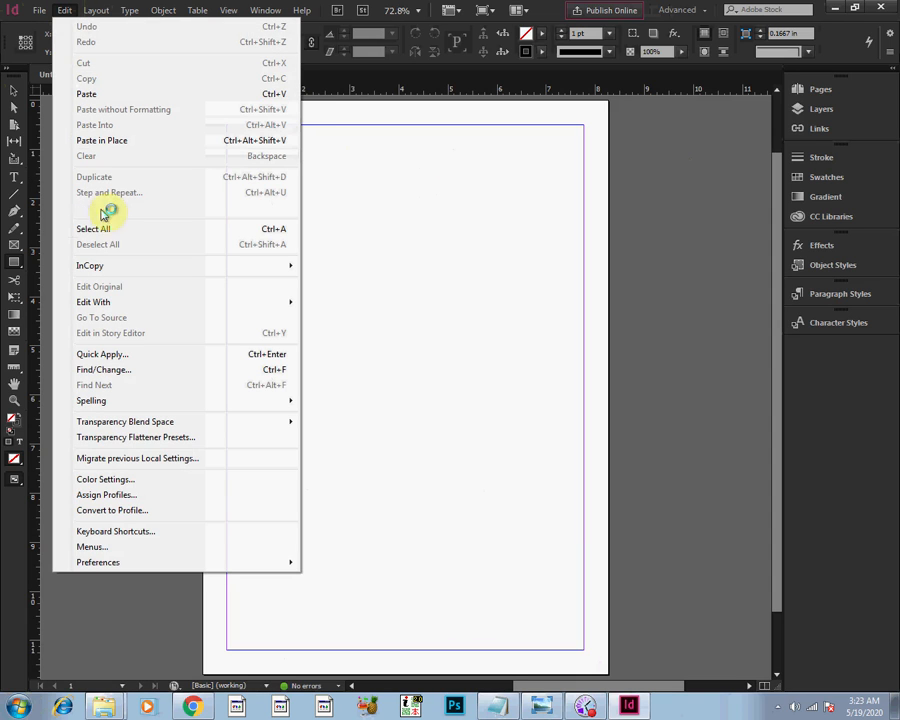
left_click(101, 535)
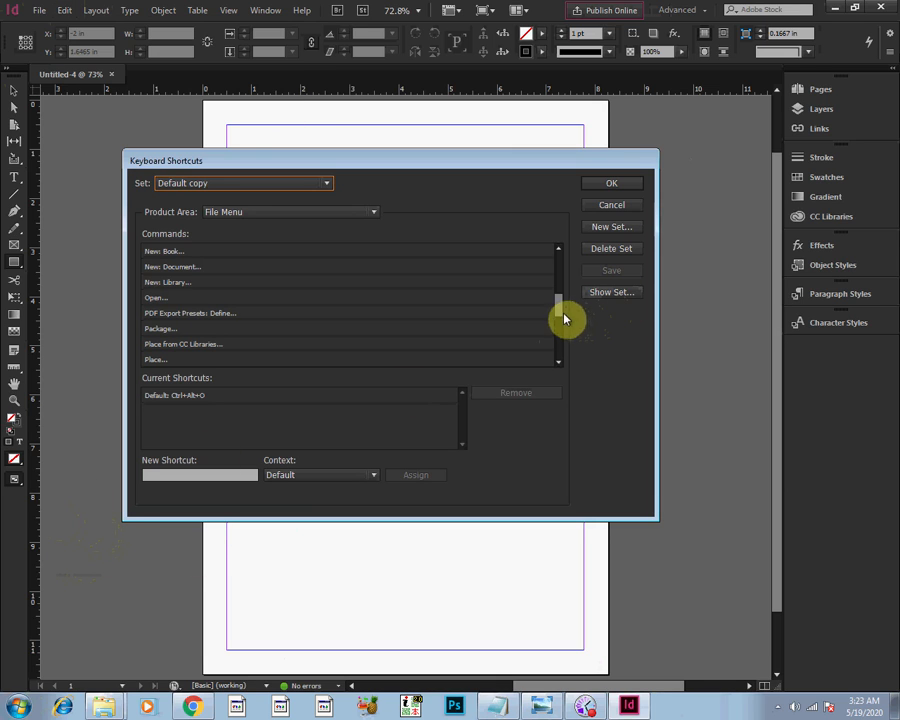
left_click_drag(558, 316, 556, 357)
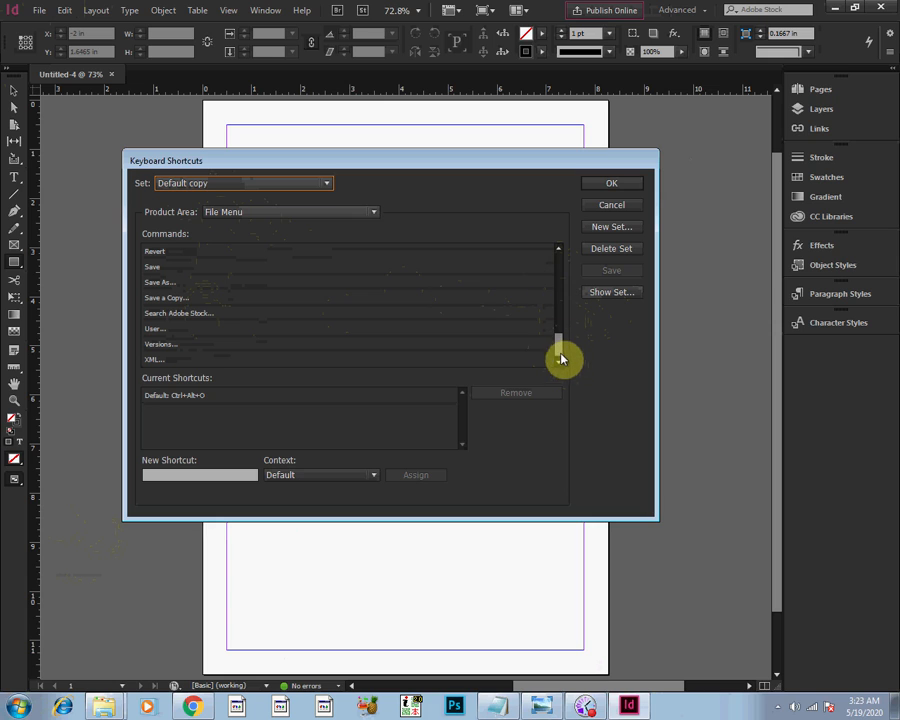
left_click_drag(558, 352, 558, 318)
left_click(281, 323)
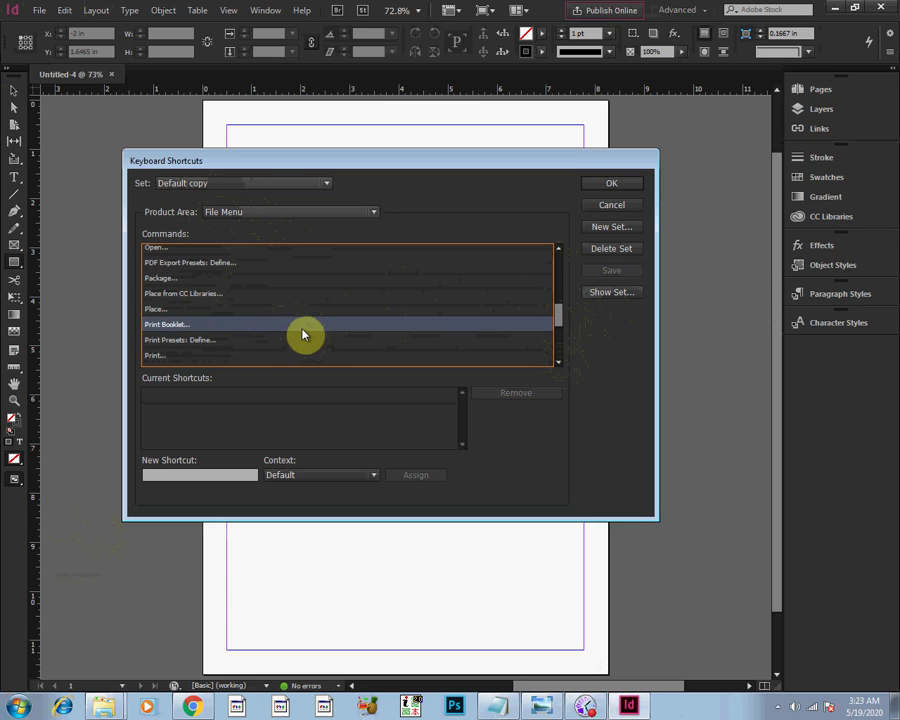
left_click(290, 303)
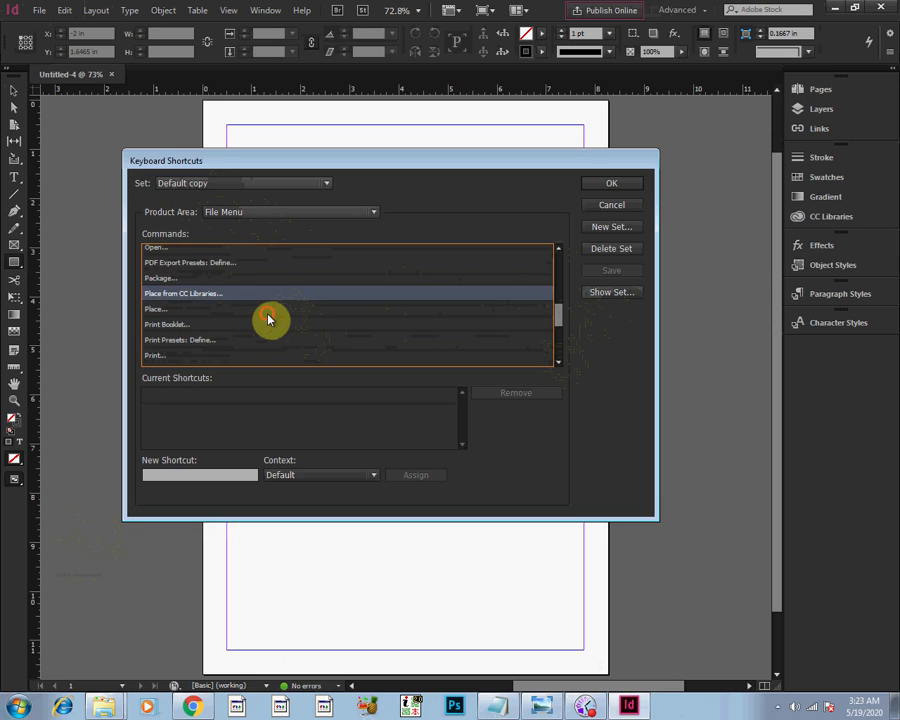
left_click(268, 312)
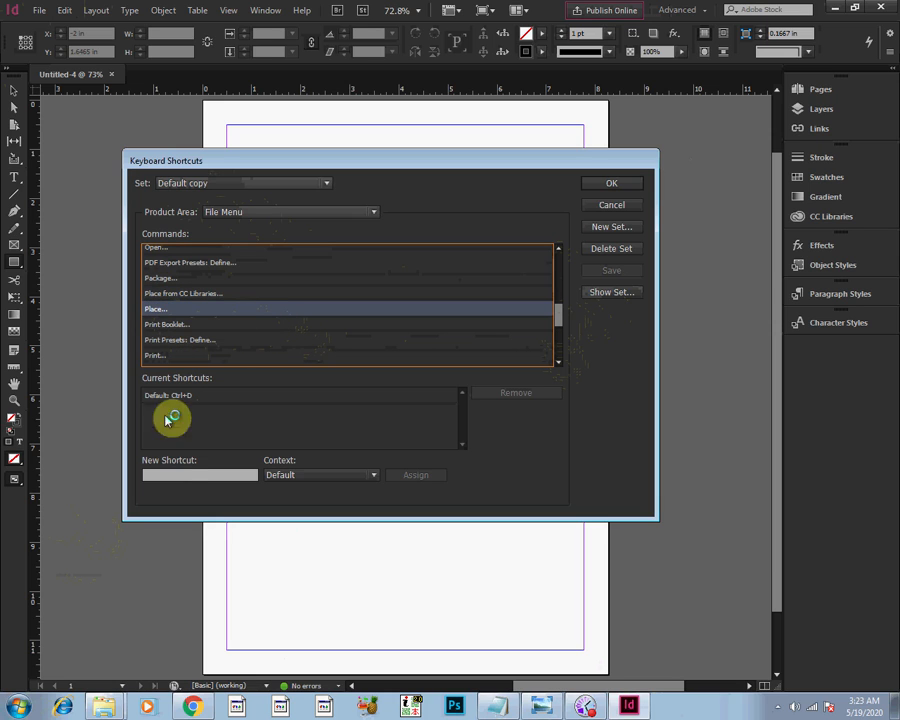
left_click(198, 341)
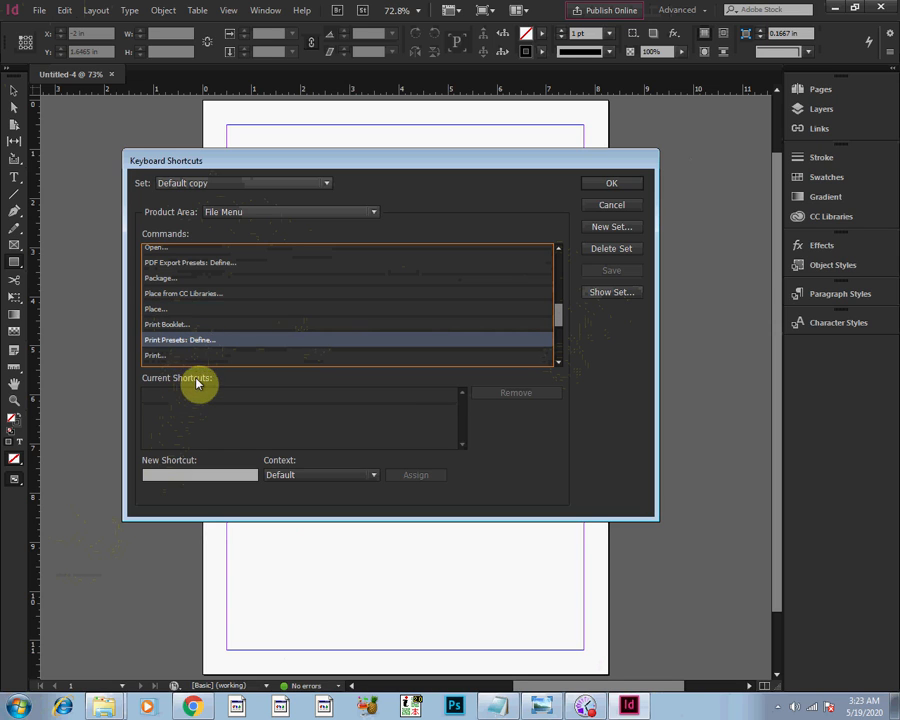
left_click(191, 262)
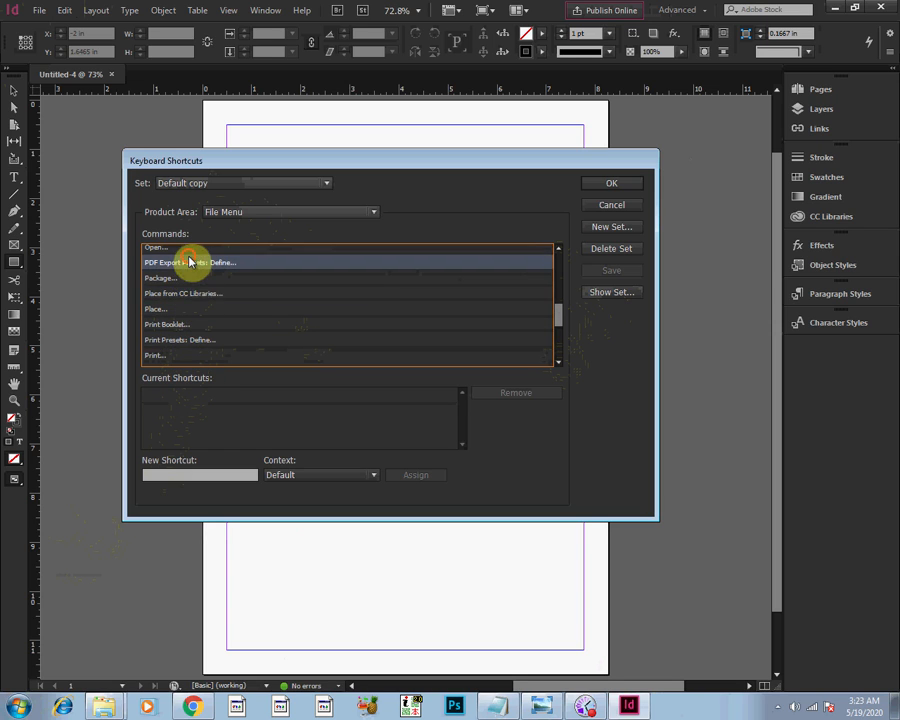
Step: Show the full Default copy shortcut set in Notepad, read through its listed commands, and close the list
left_click(619, 297)
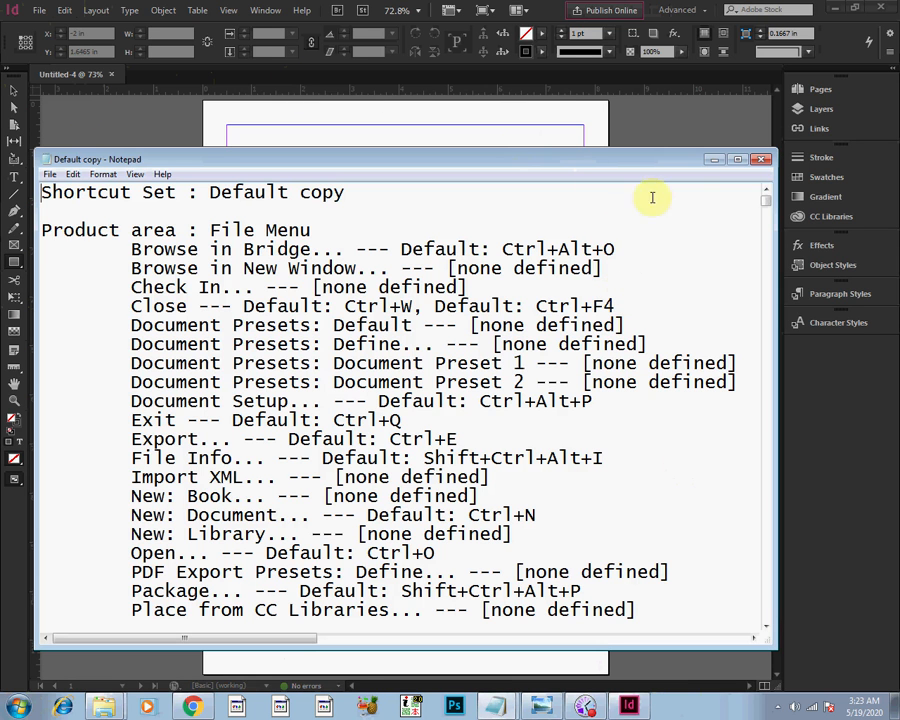
left_click_drag(643, 161, 636, 466)
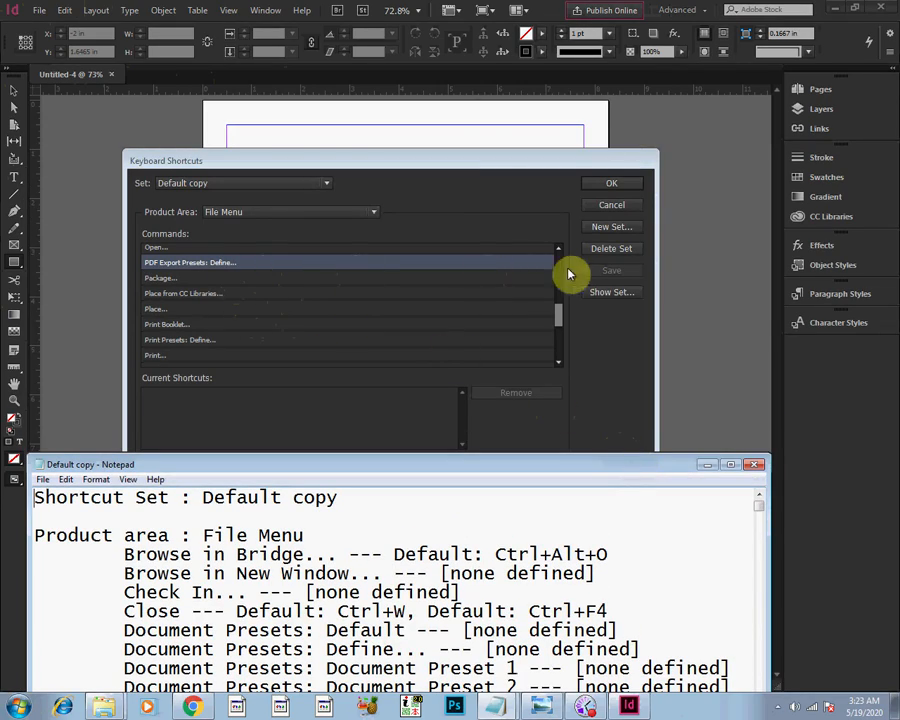
left_click_drag(591, 462, 611, 210)
left_click_drag(773, 257, 773, 300)
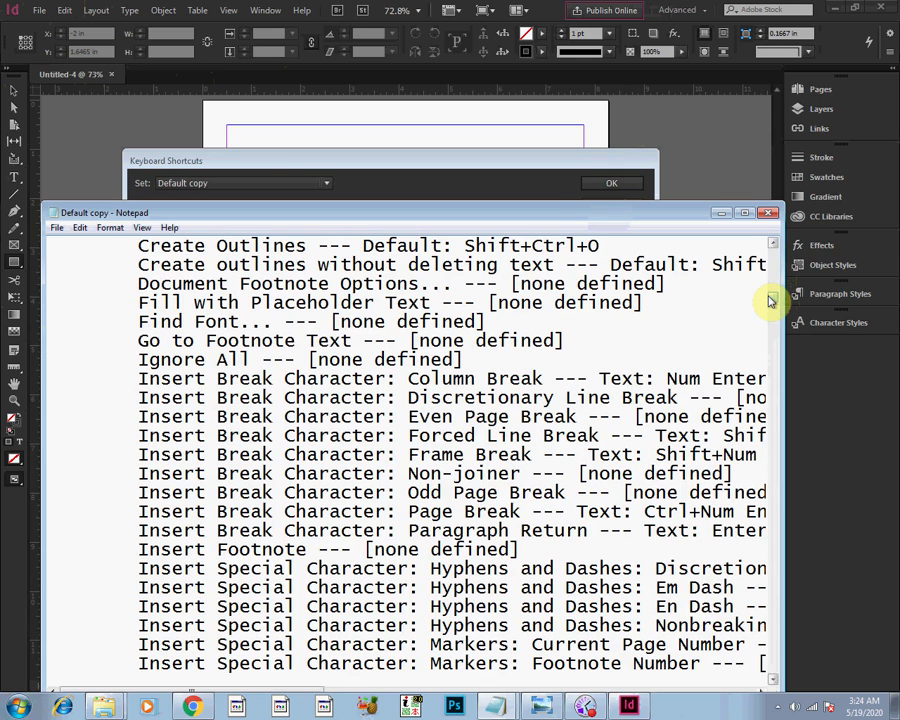
left_click_drag(773, 300, 768, 328)
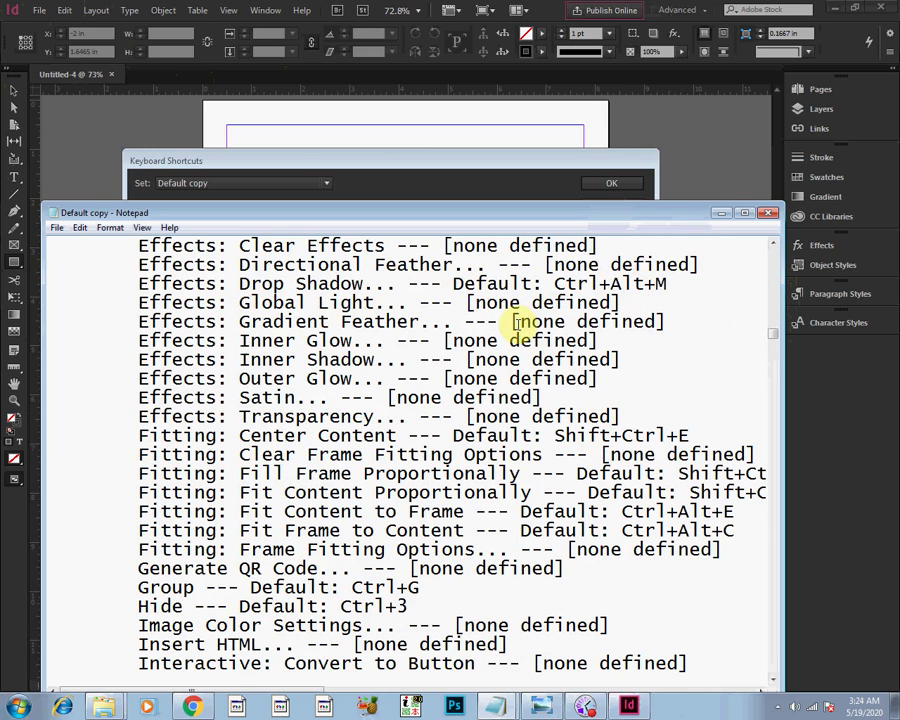
left_click(767, 213)
Step: Assign the shortcut K in the Tables context to the PDF Export Presets: Define command and confirm the shortcut changes
left_click(209, 474)
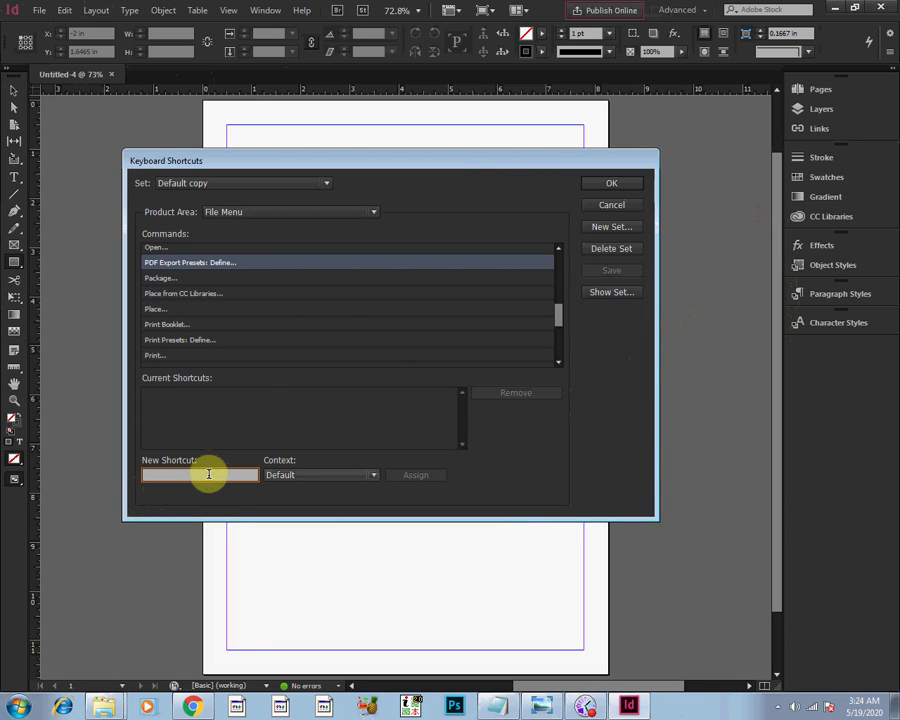
left_click(285, 475)
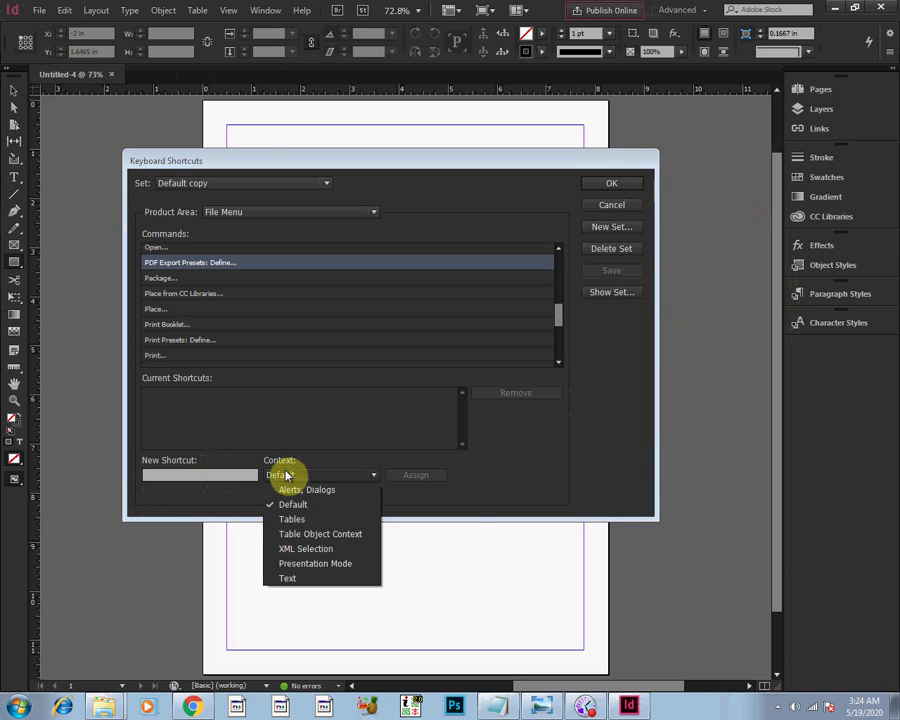
left_click(292, 519)
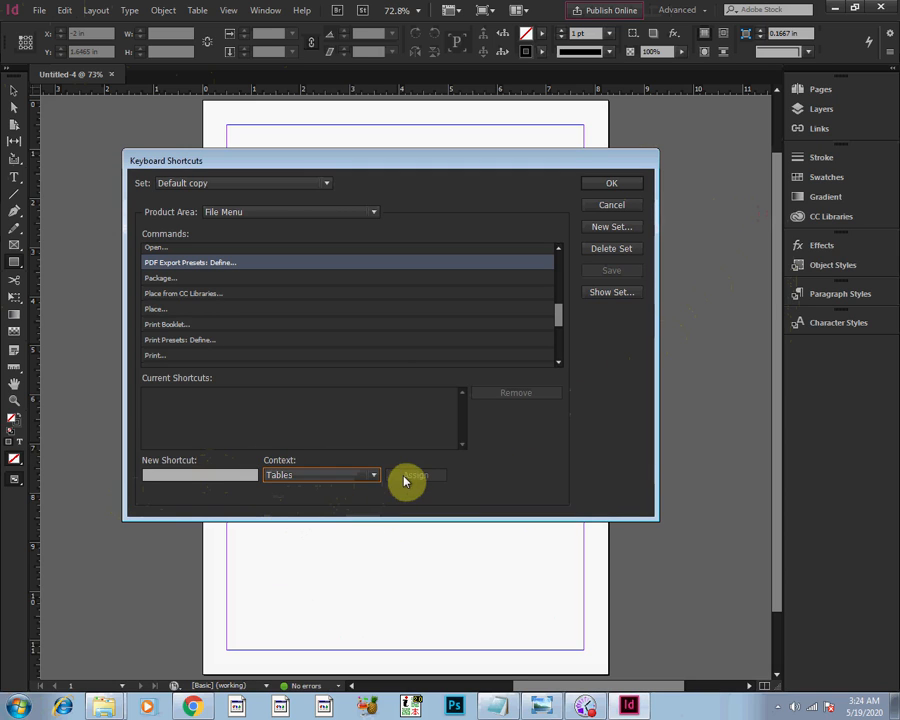
left_click(220, 476)
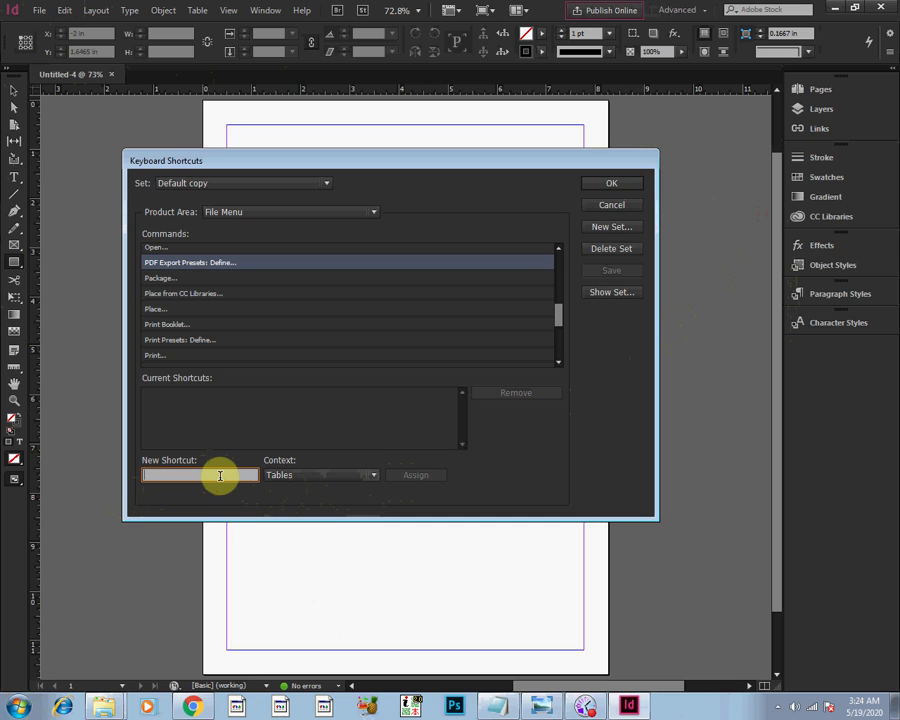
key("k")
left_click(402, 477)
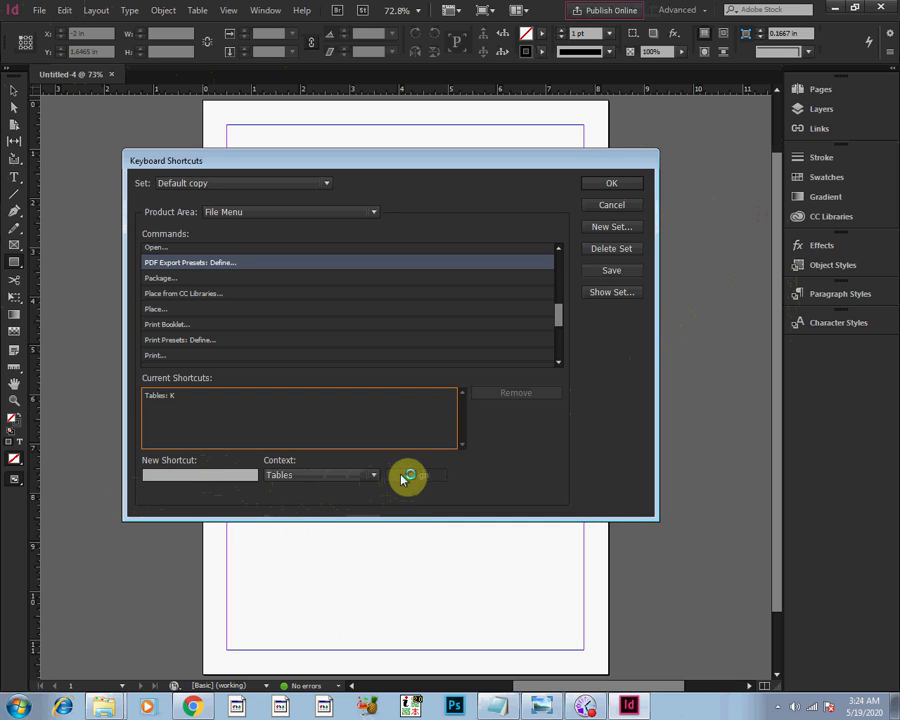
left_click(617, 188)
left_click(617, 188)
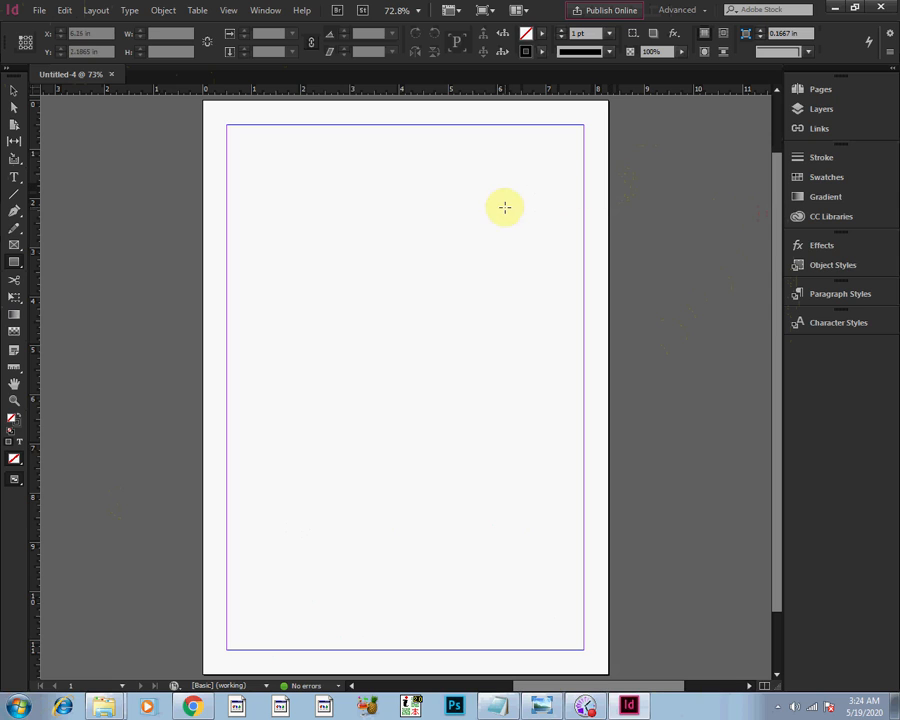
Step: Measure a diagonal distance across the upper half of the page with the Measure tool, and dismiss the measurement info
key("backslash")
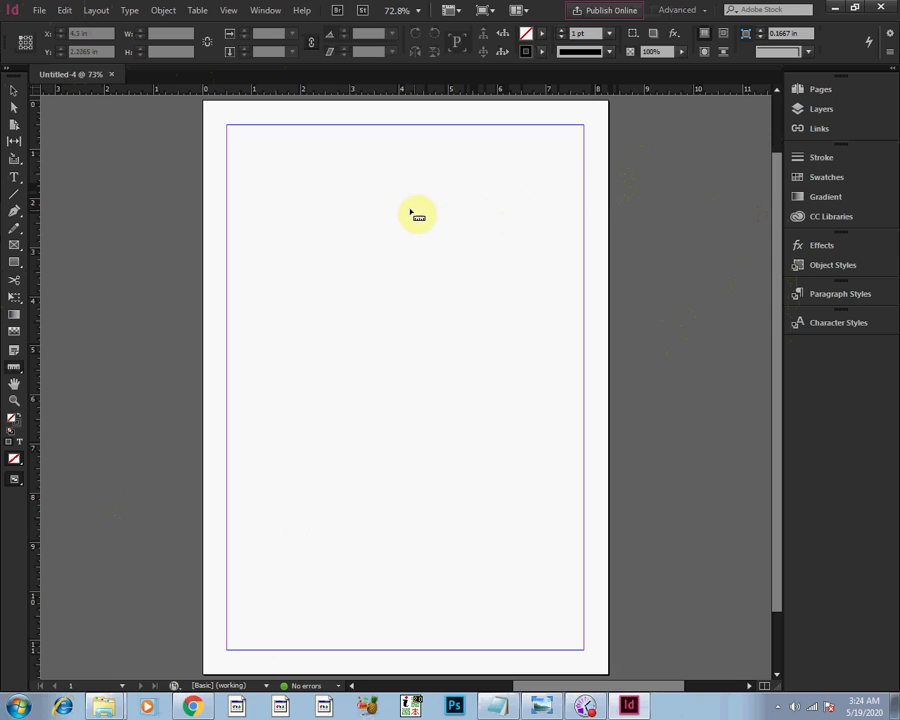
left_click_drag(293, 177, 446, 373)
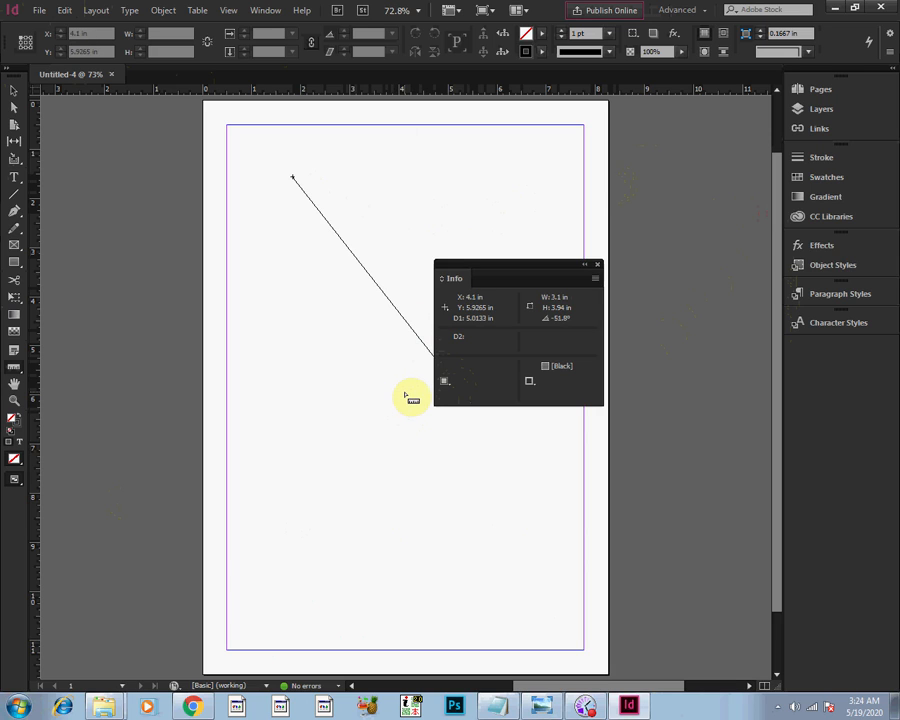
left_click(597, 264)
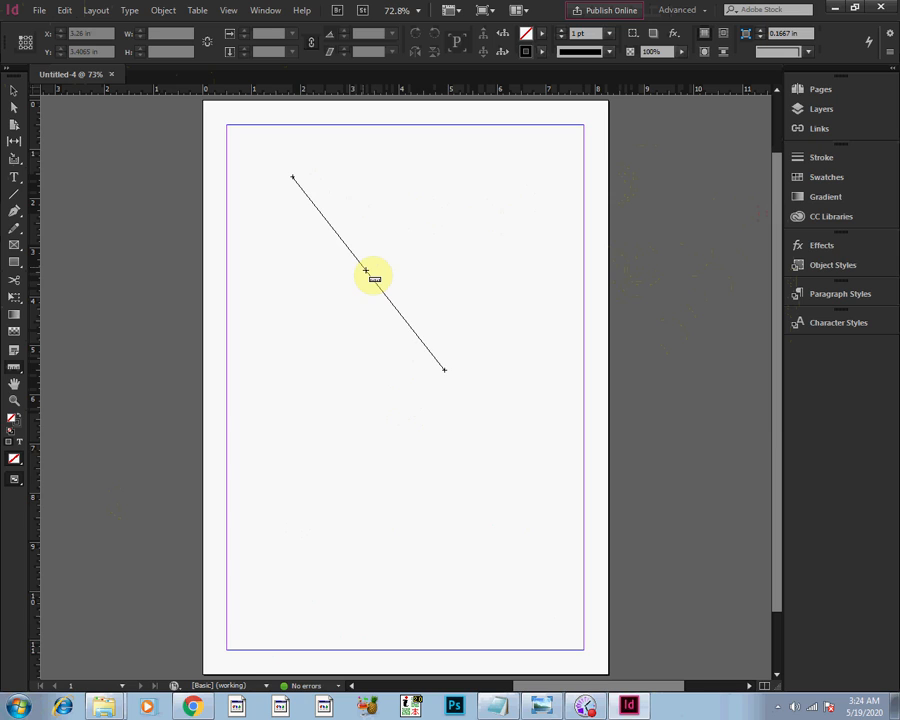
Step: Clear the measuring line, measure another diagonal on the page with the Measure tool, and return to the Selection tool
left_click(14, 92)
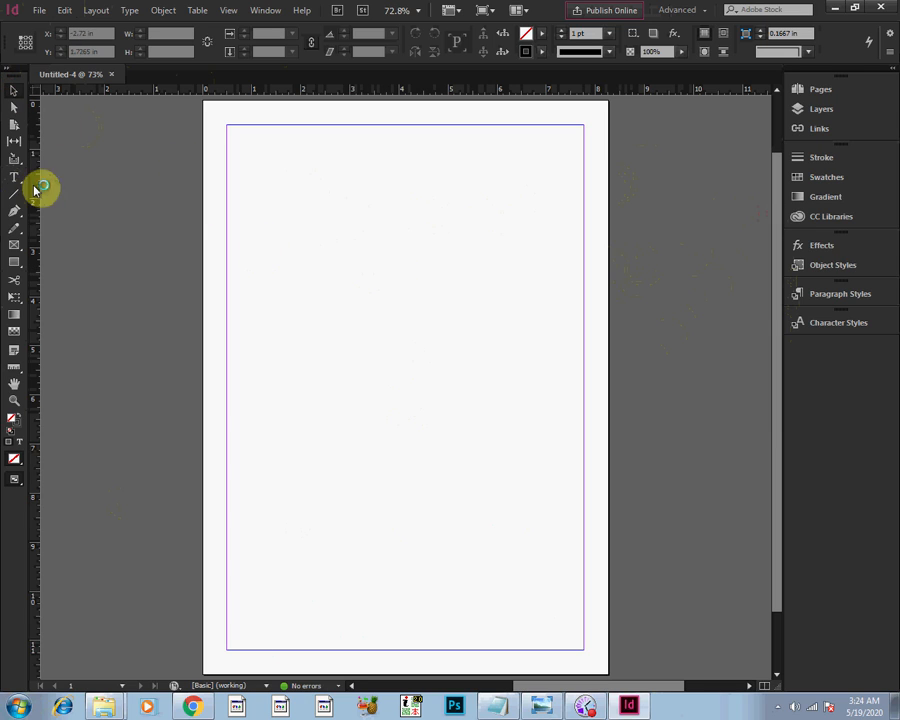
left_click(290, 215)
key("k")
left_click_drag(289, 210, 394, 373)
key("v")
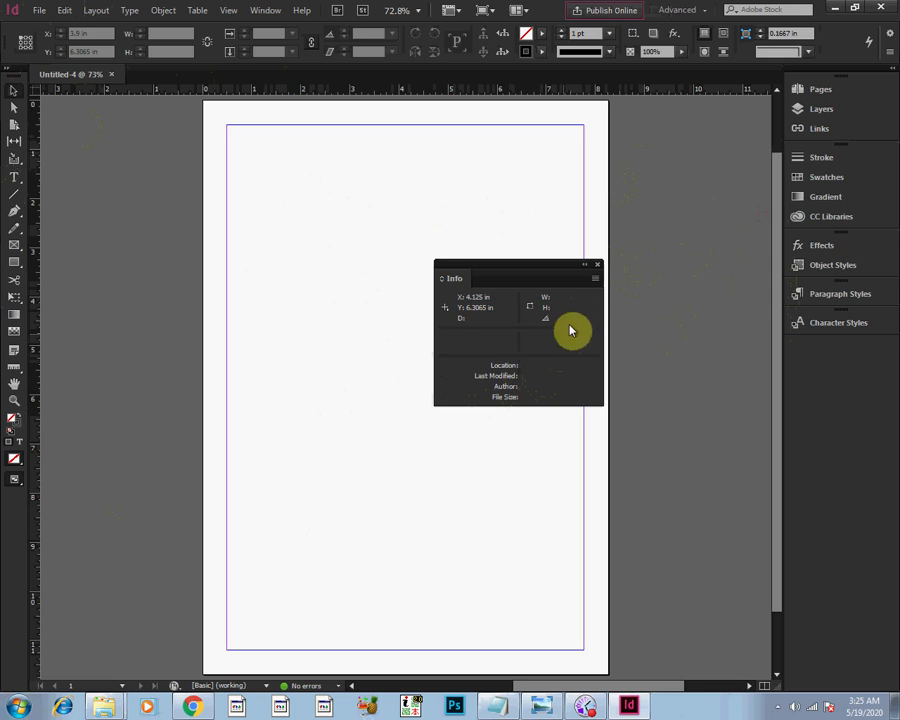
Step: Close the Info panel
left_click(596, 263)
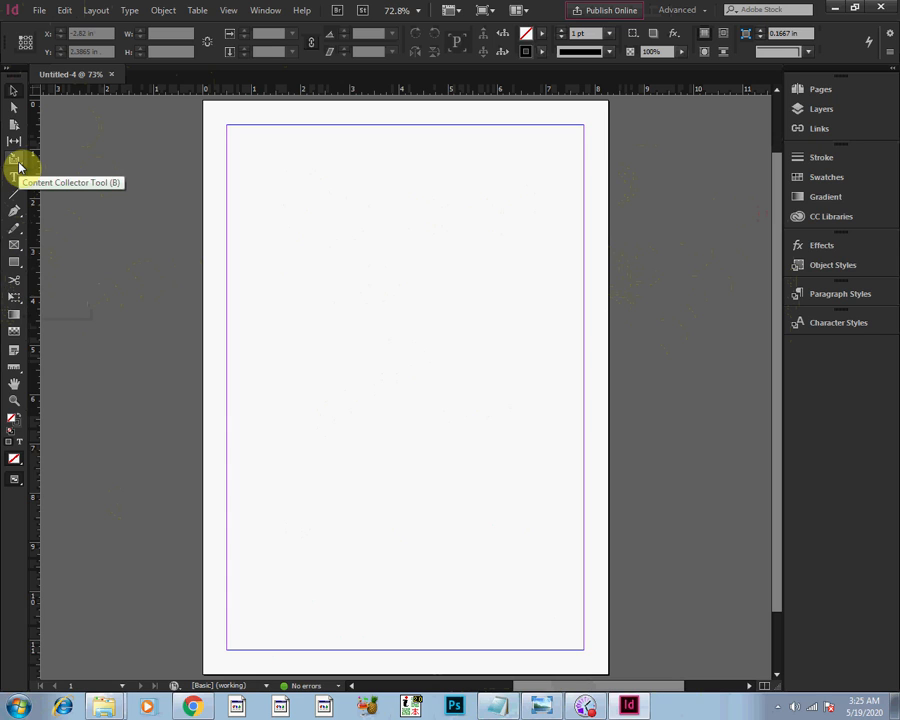
left_click_drag(285, 225, 384, 325)
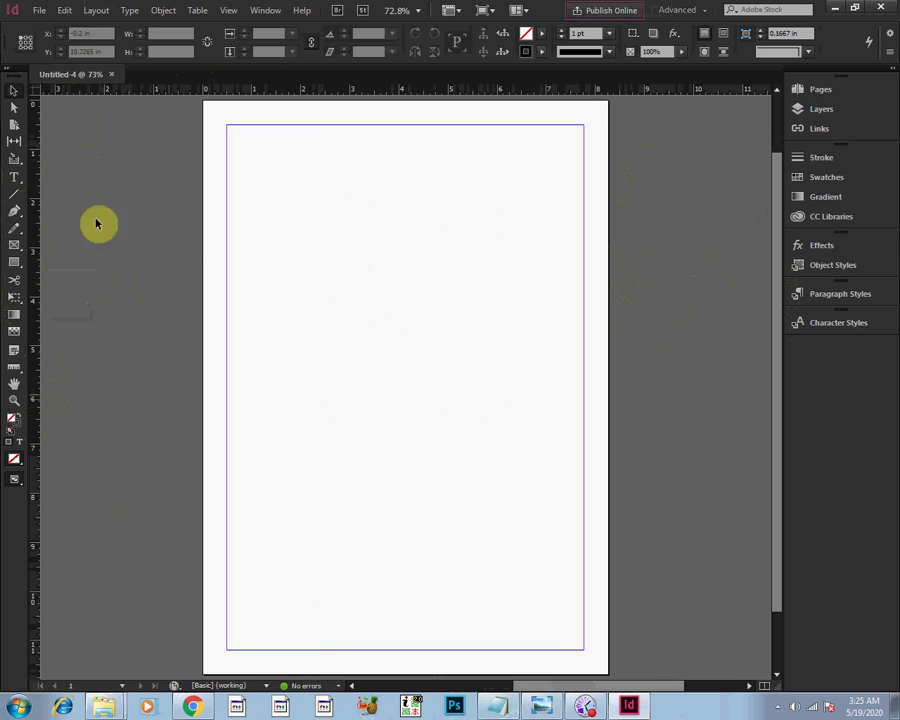
Step: Try assigning the shortcut 9 in the Tables context to the selected File Menu command, and cancel the keyboard shortcut changes
left_click(65, 10)
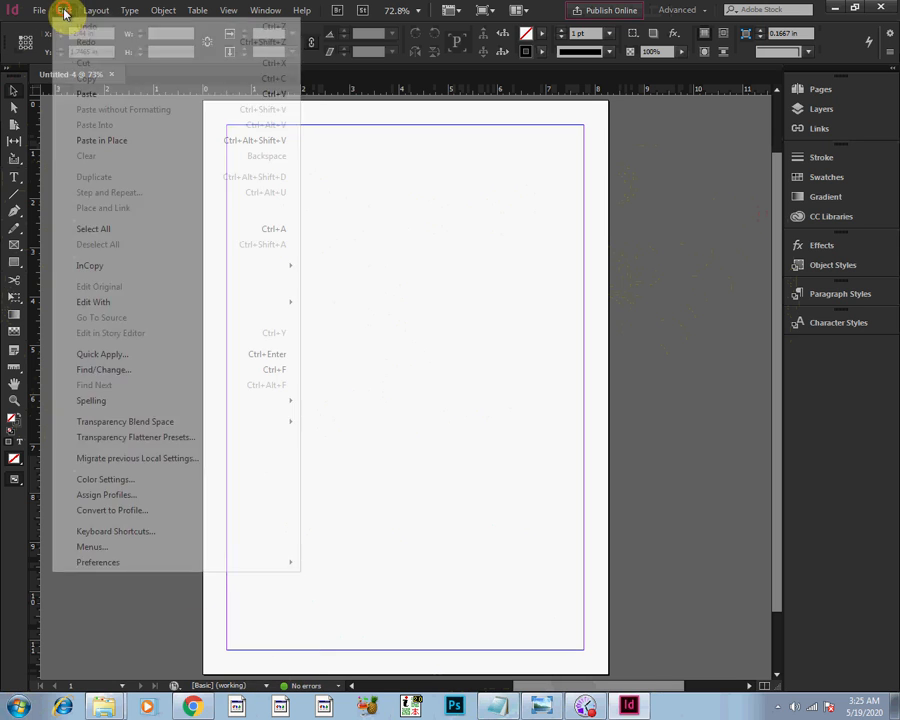
left_click(122, 531)
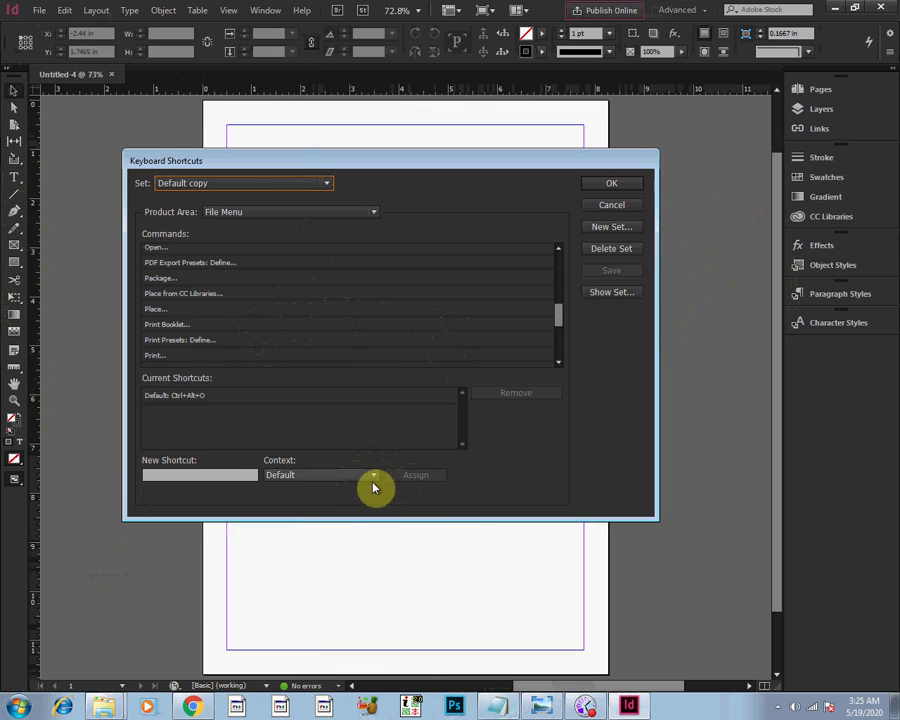
left_click(374, 478)
left_click(327, 523)
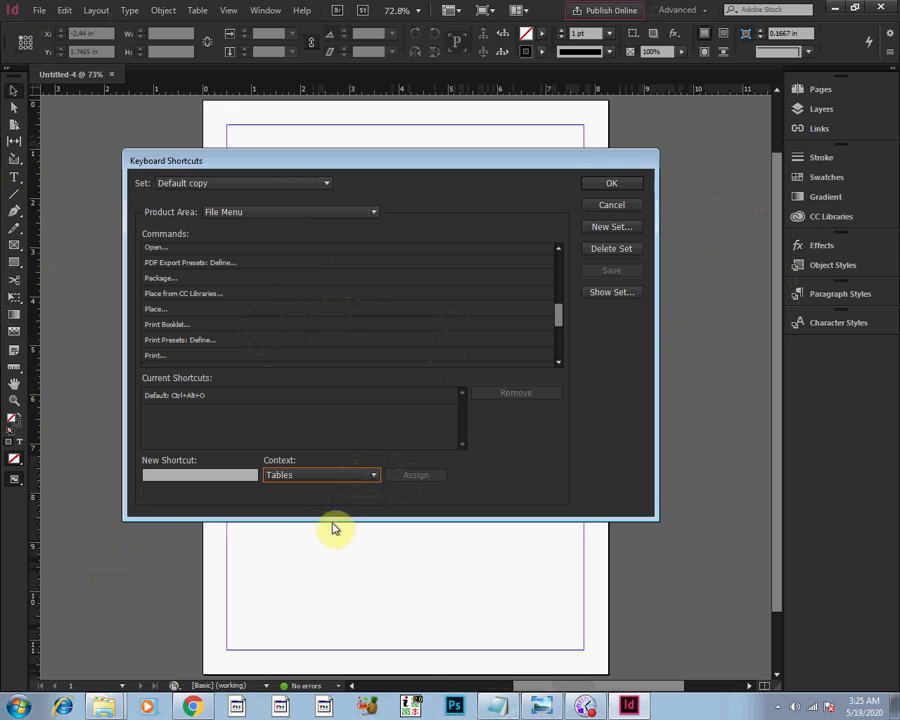
left_click(250, 473)
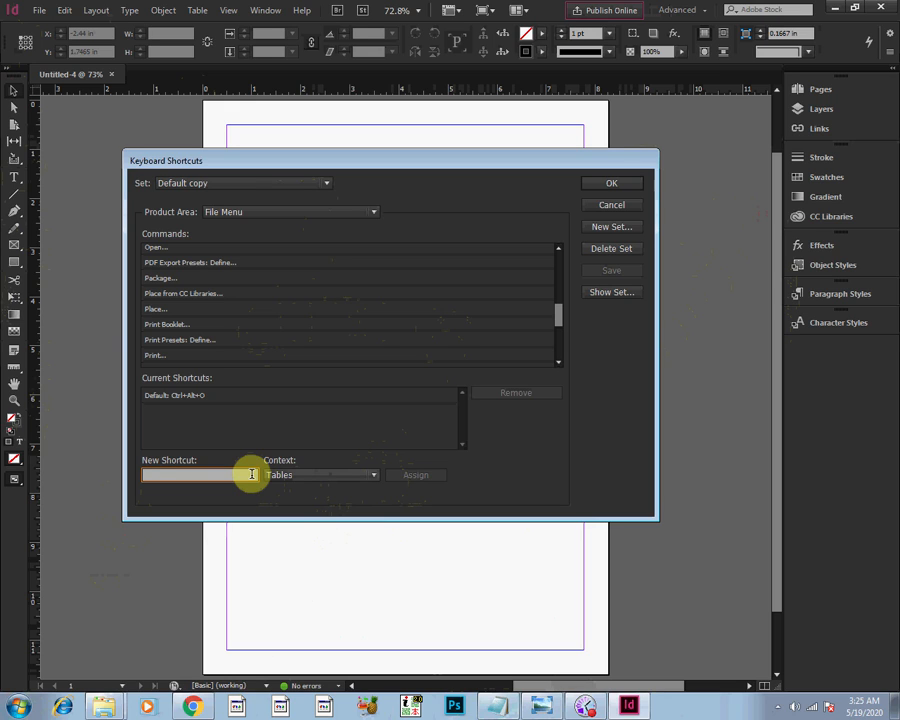
key("9")
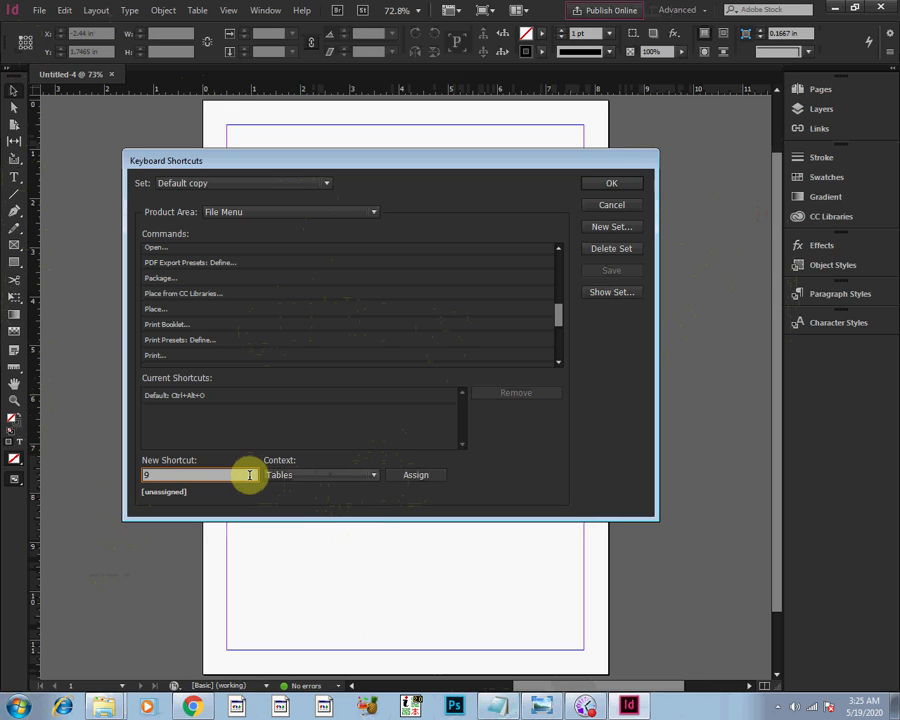
left_click(412, 476)
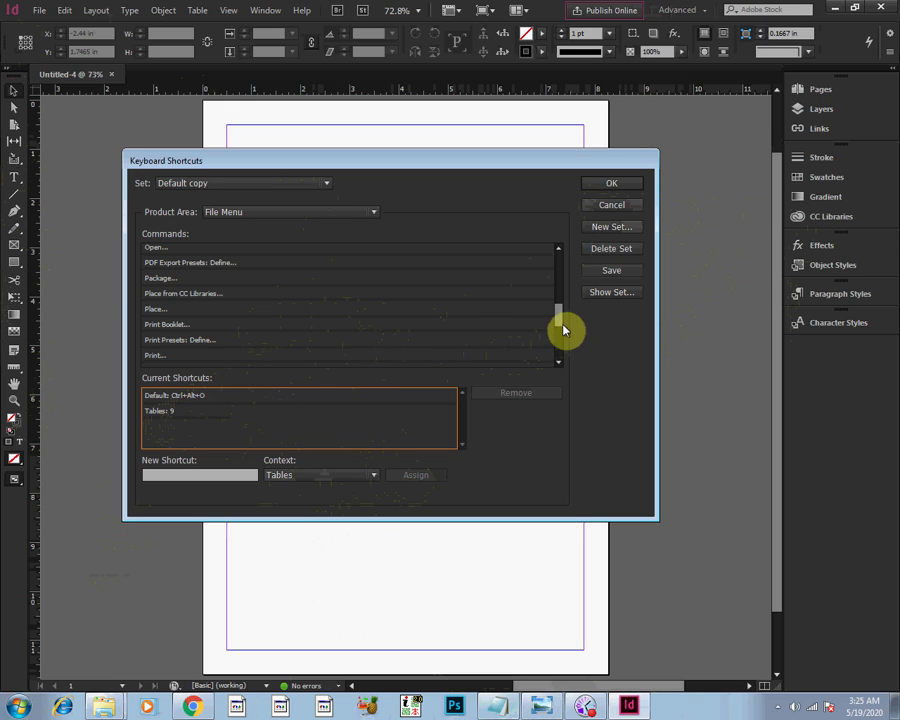
left_click(624, 209)
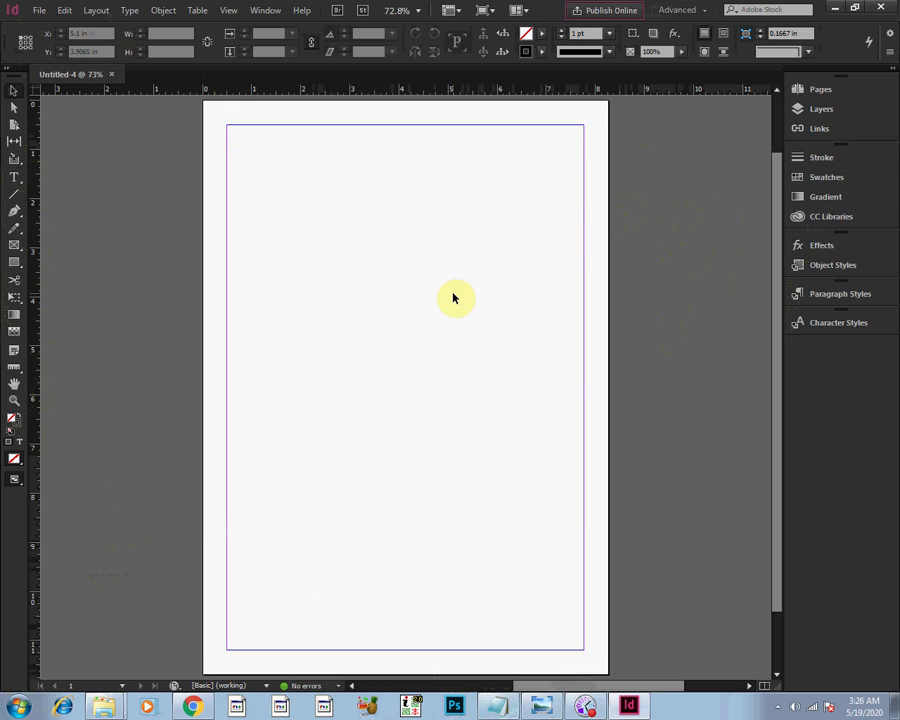
Step: Dismiss the Creative Cloud sign-in window
left_click_drag(315, 219, 446, 389)
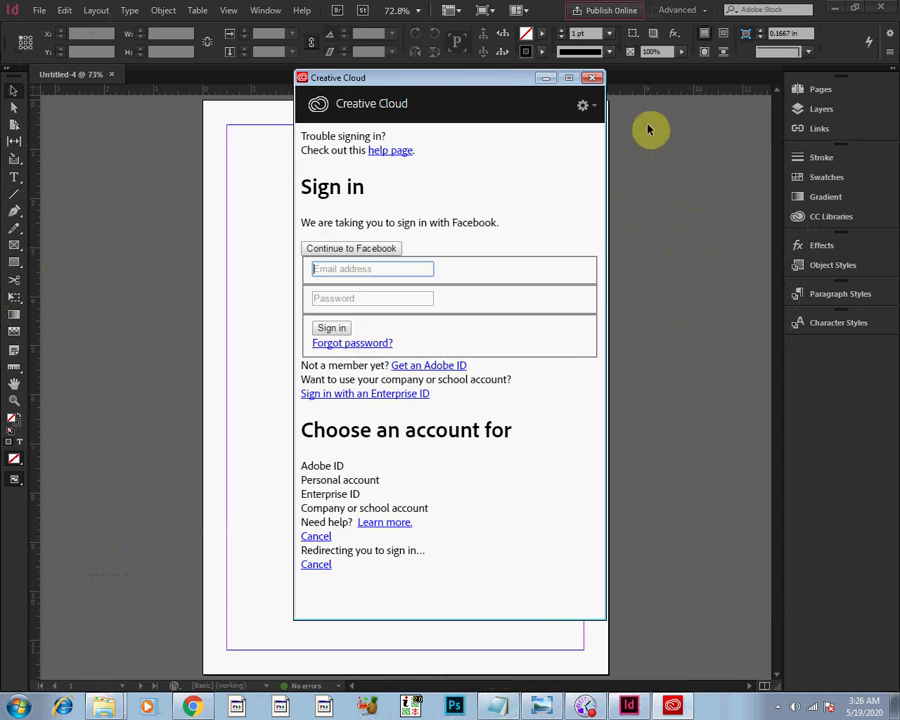
left_click(595, 79)
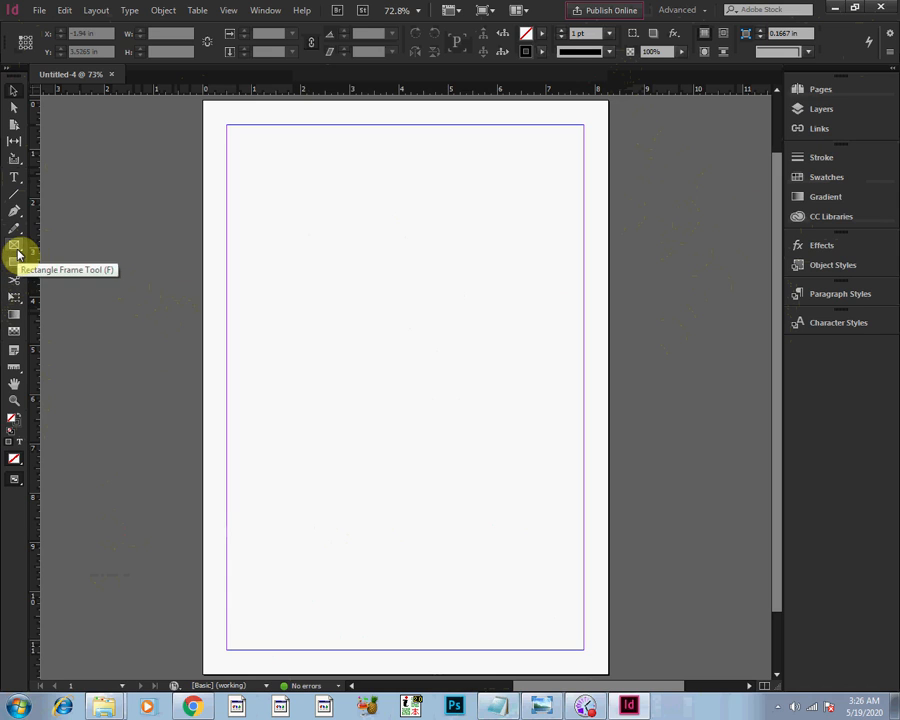
left_click(291, 280)
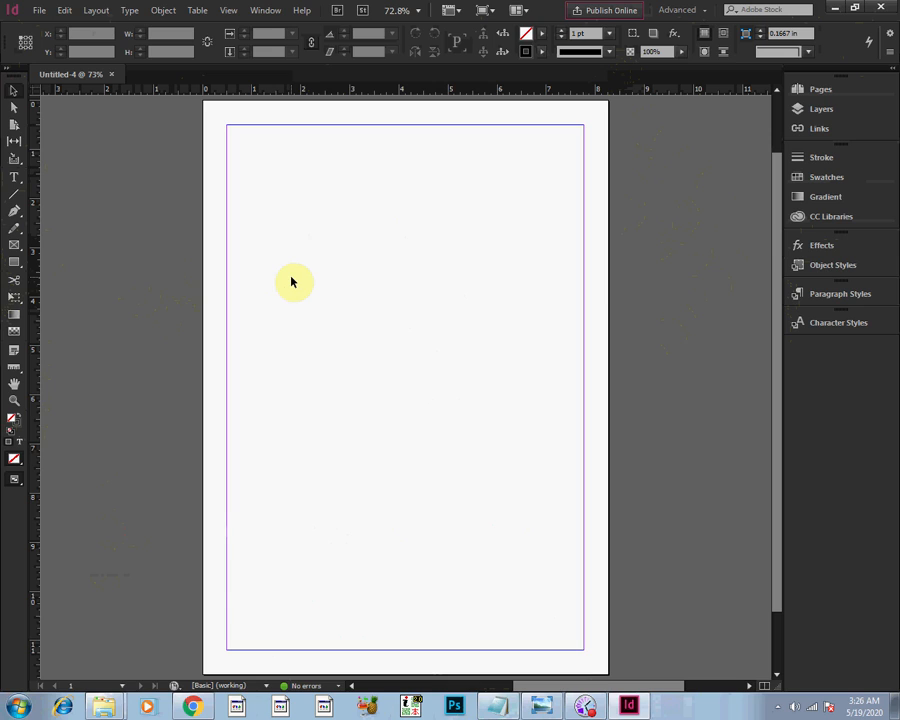
left_click(319, 280)
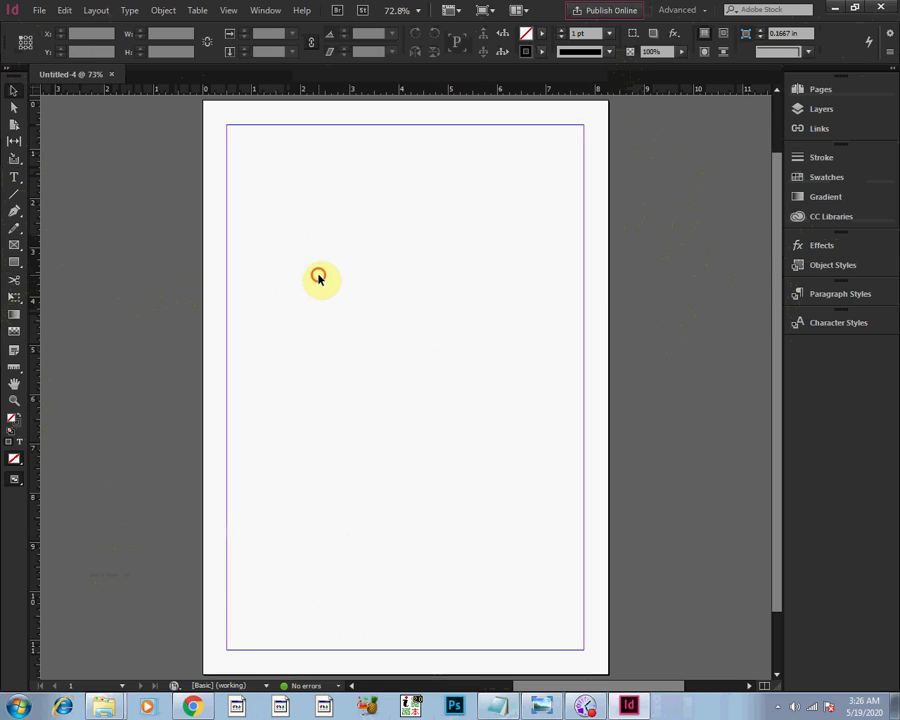
left_click_drag(319, 280, 450, 463)
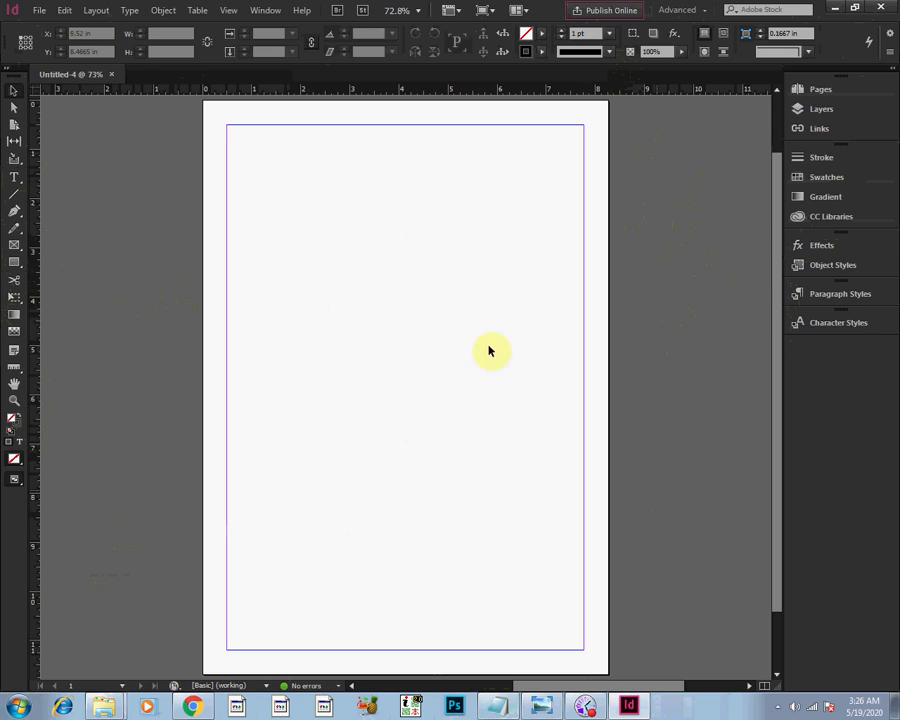
Step: Review the Interface preferences and the Guides & Pasteboard preferences
left_click(91, 15)
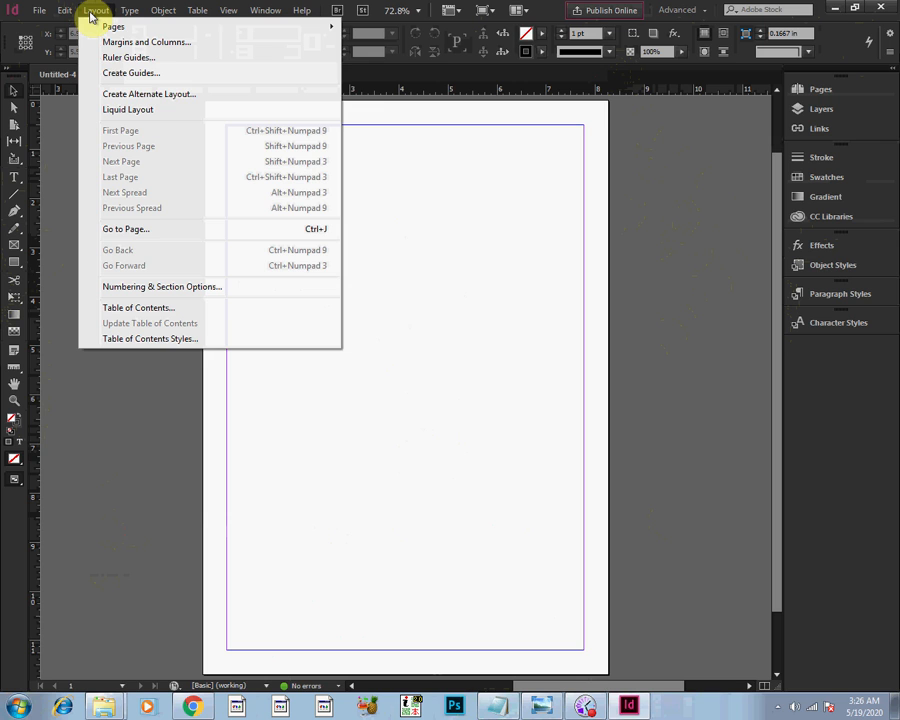
left_click(52, 18)
left_click(64, 14)
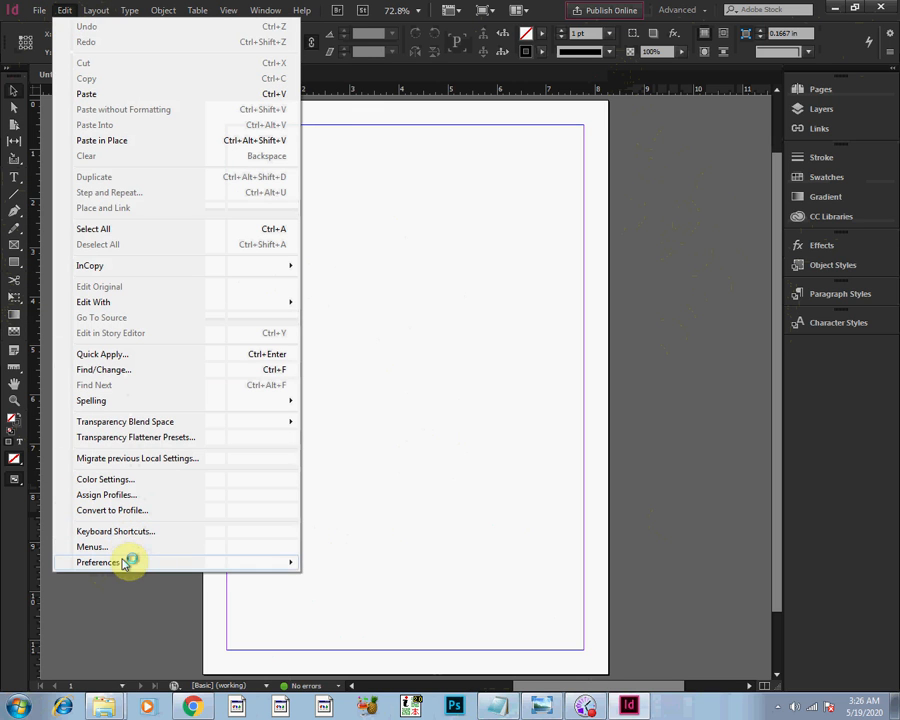
mouse_move(203, 566)
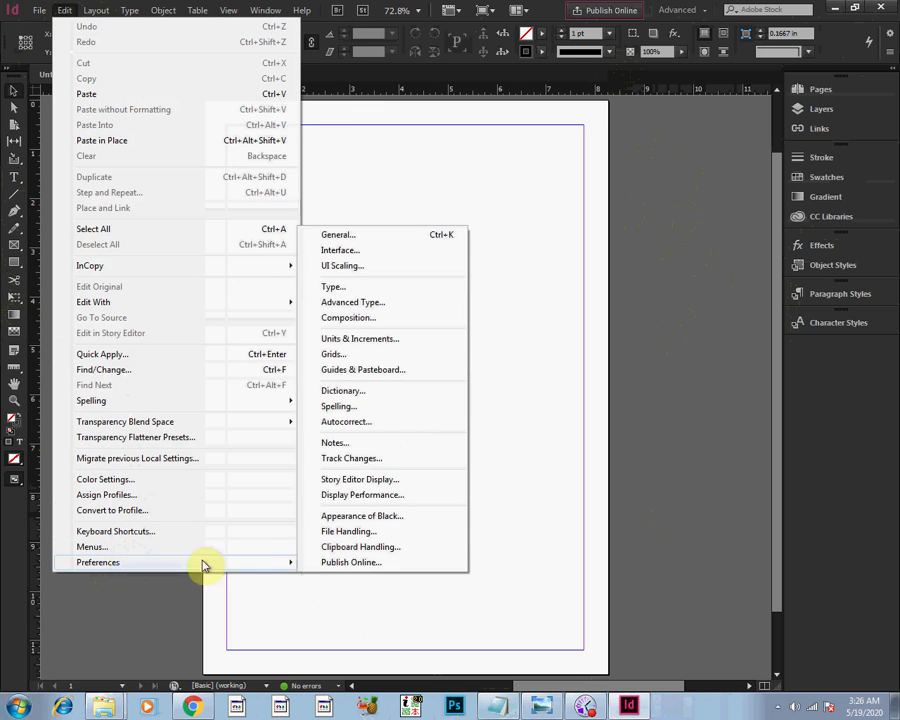
left_click(353, 252)
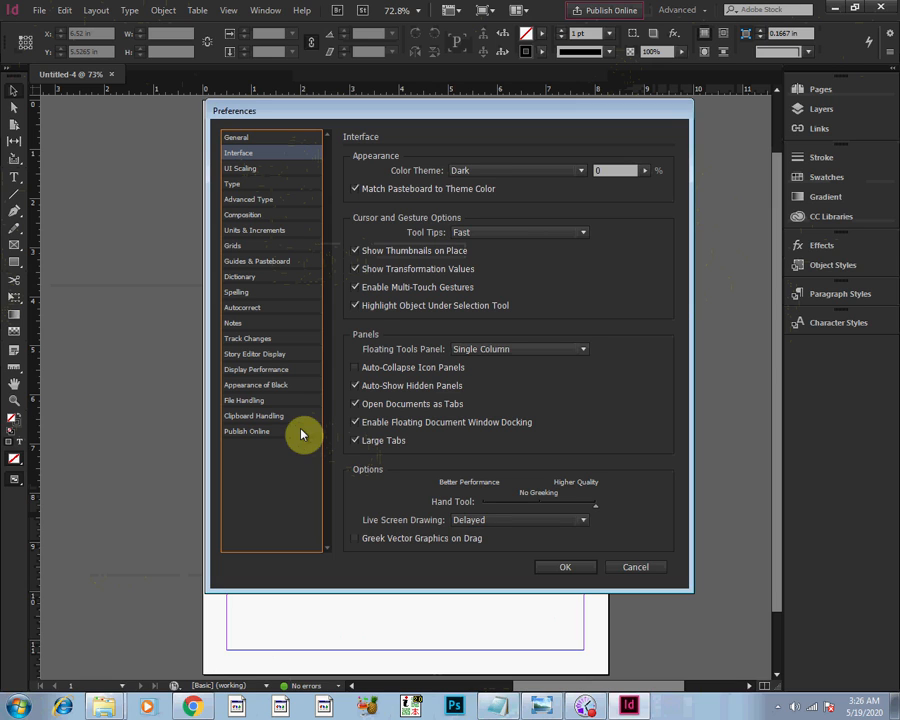
left_click(262, 262)
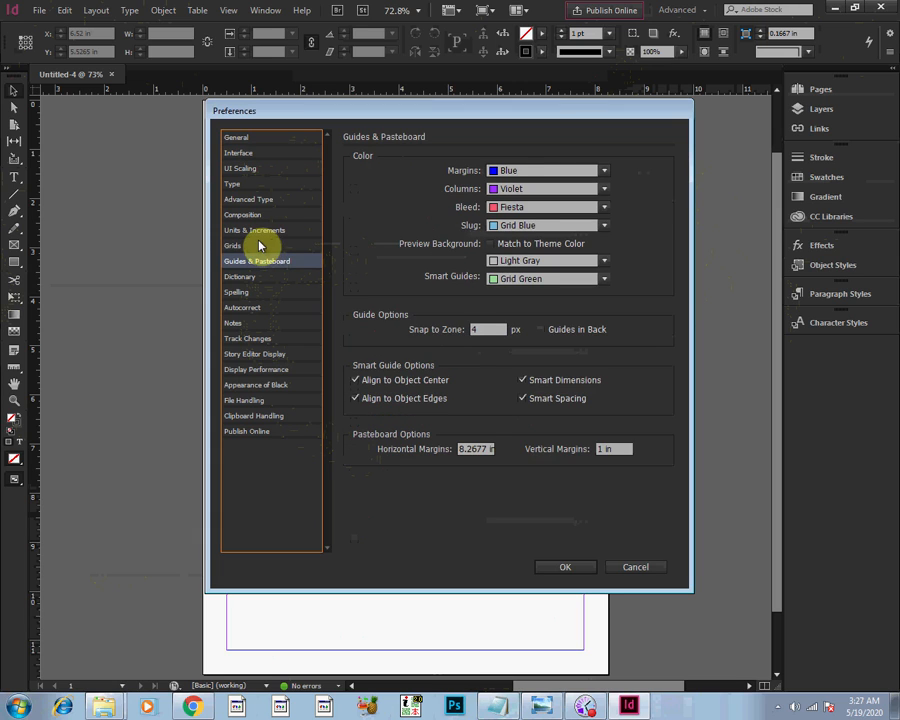
Step: Set the baseline grid color to Gold and the document grid color to Red in the Grids preferences, and apply them
left_click(259, 245)
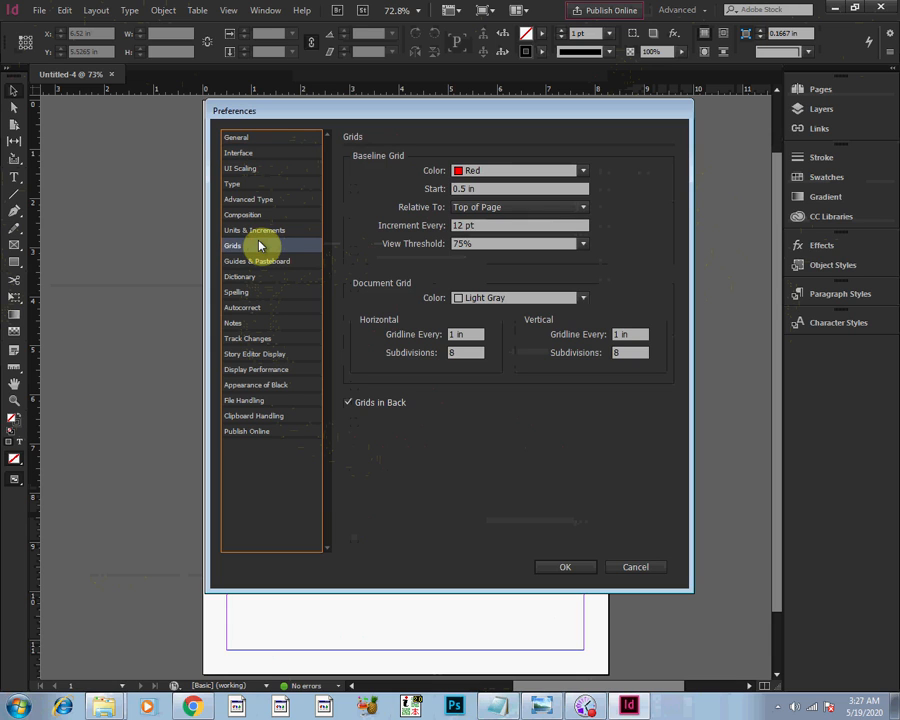
left_click(512, 176)
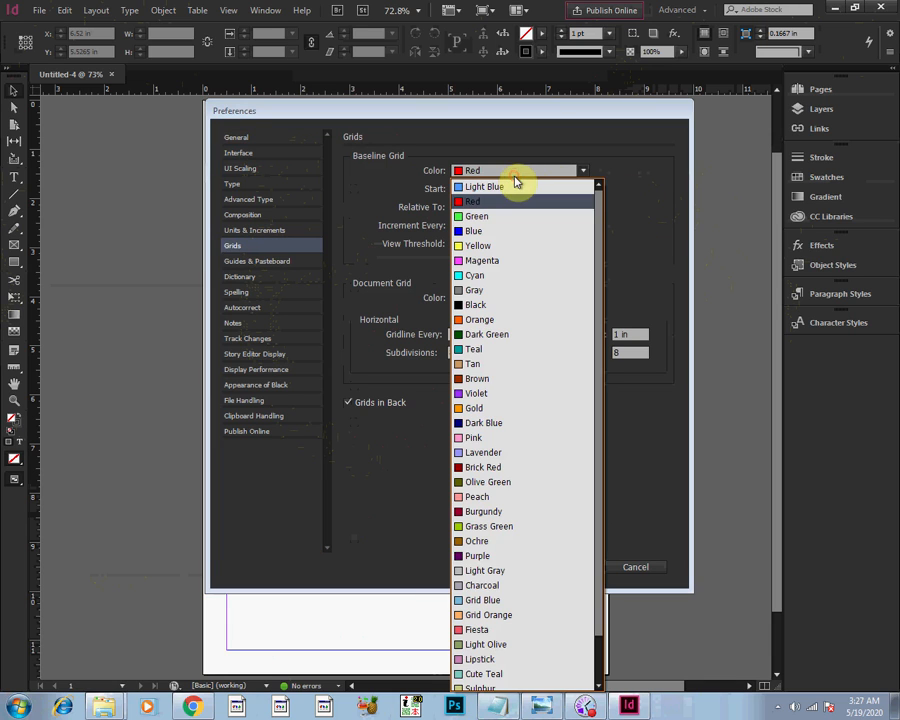
left_click(509, 188)
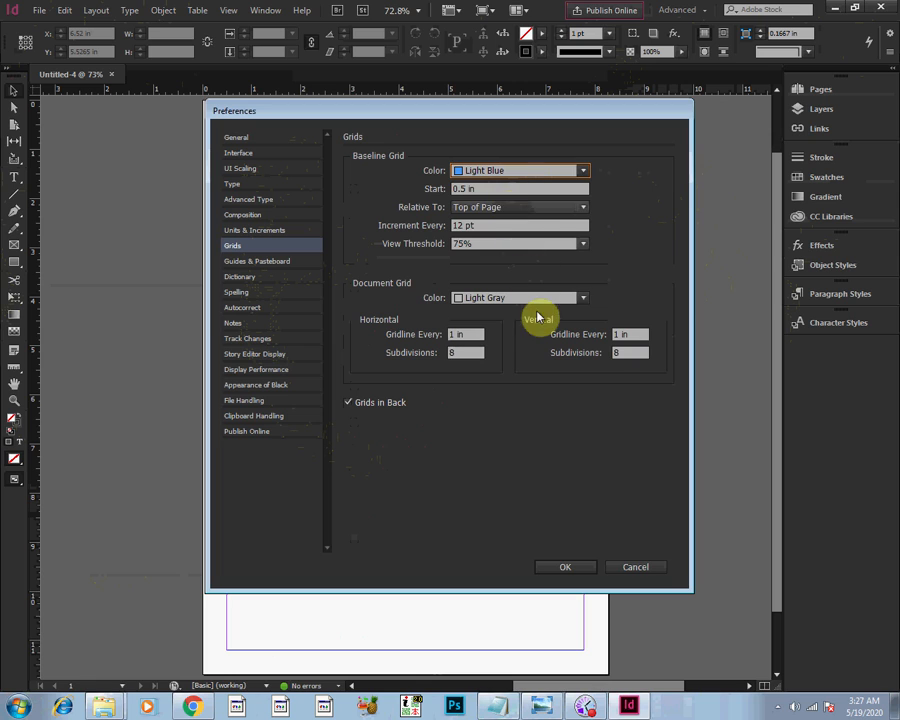
left_click(528, 174)
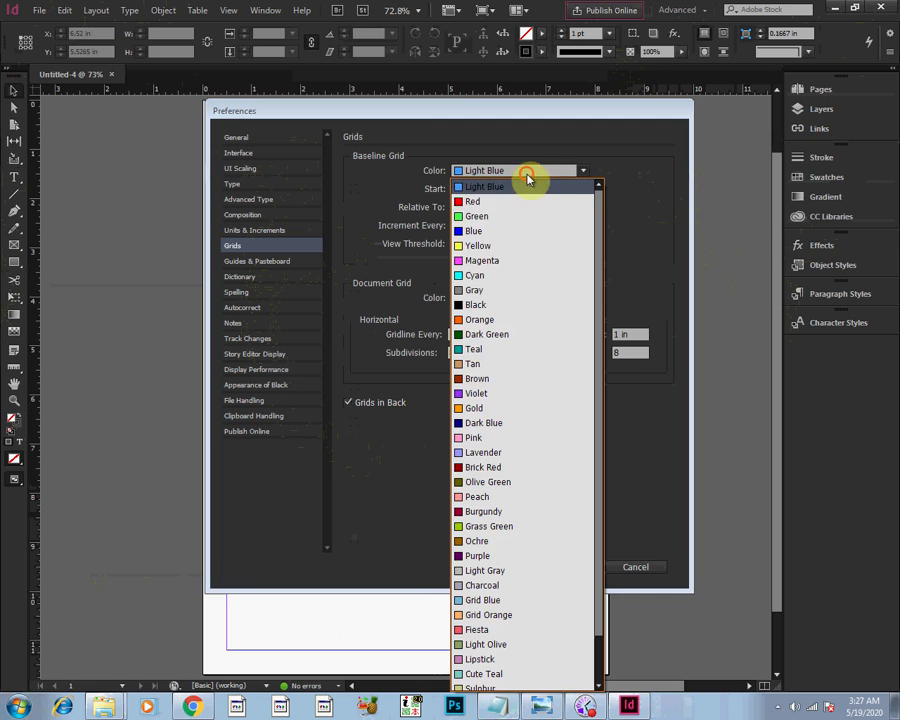
left_click(514, 408)
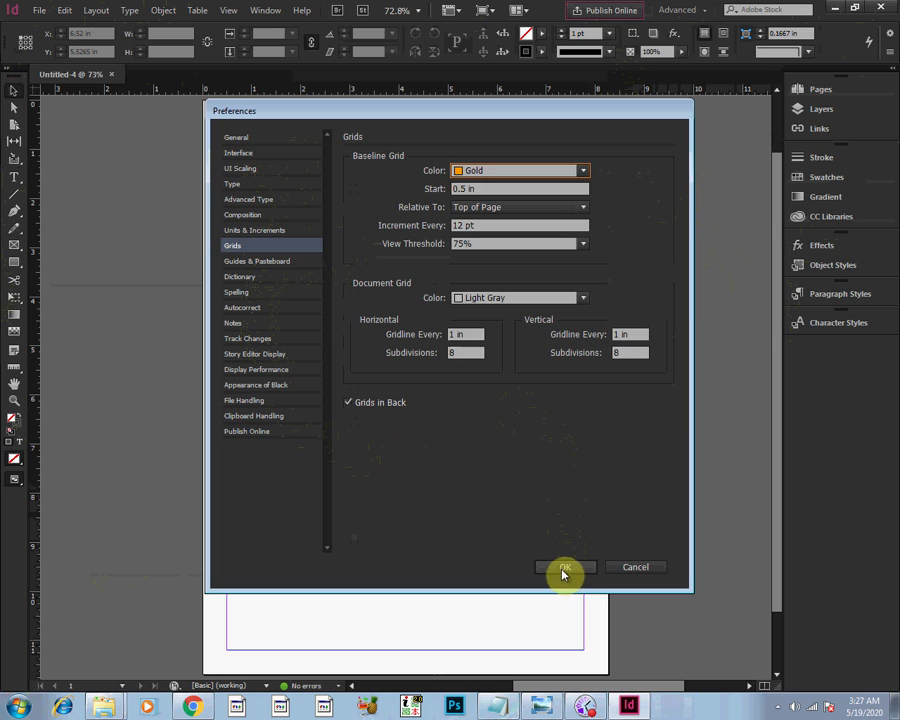
left_click(519, 298)
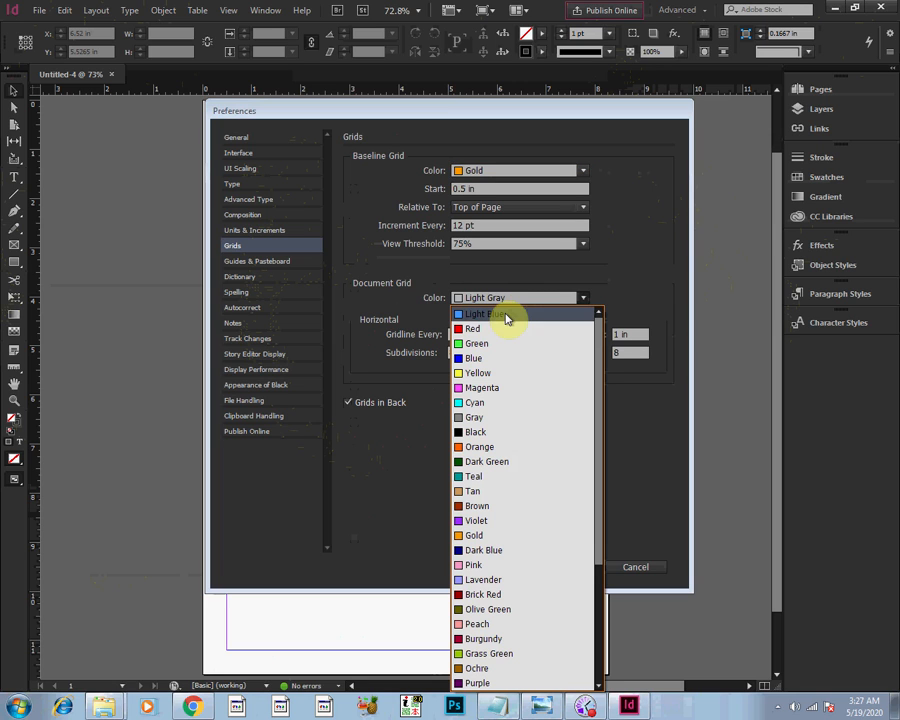
left_click(502, 330)
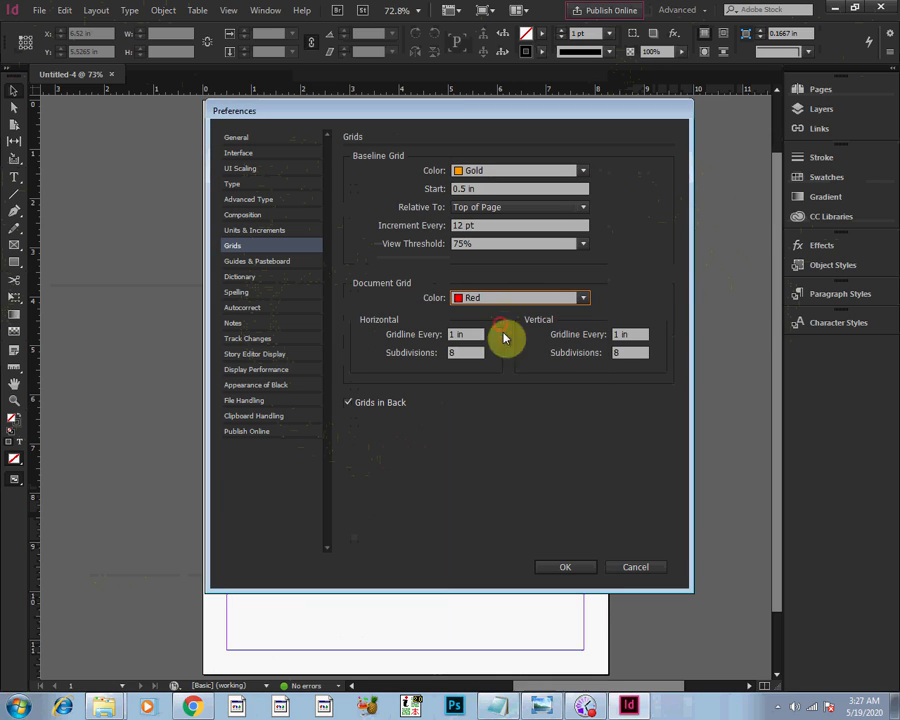
left_click(565, 566)
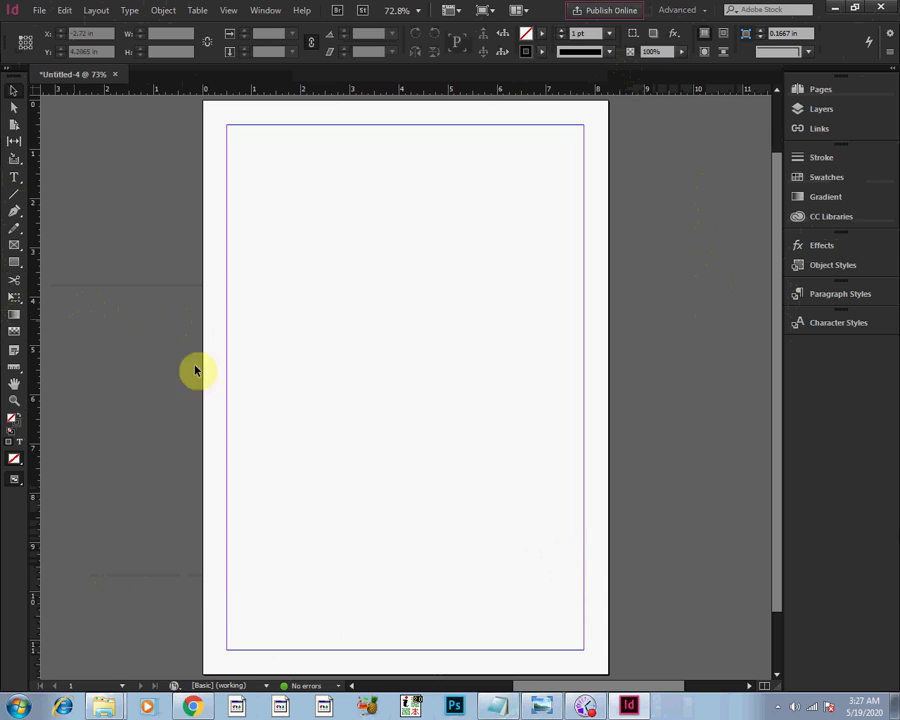
Step: Place a vertical ruler guide at about X -0.12 in, just outside the page's left edge, and switch to the Hand tool
left_click_drag(34, 432, 199, 448)
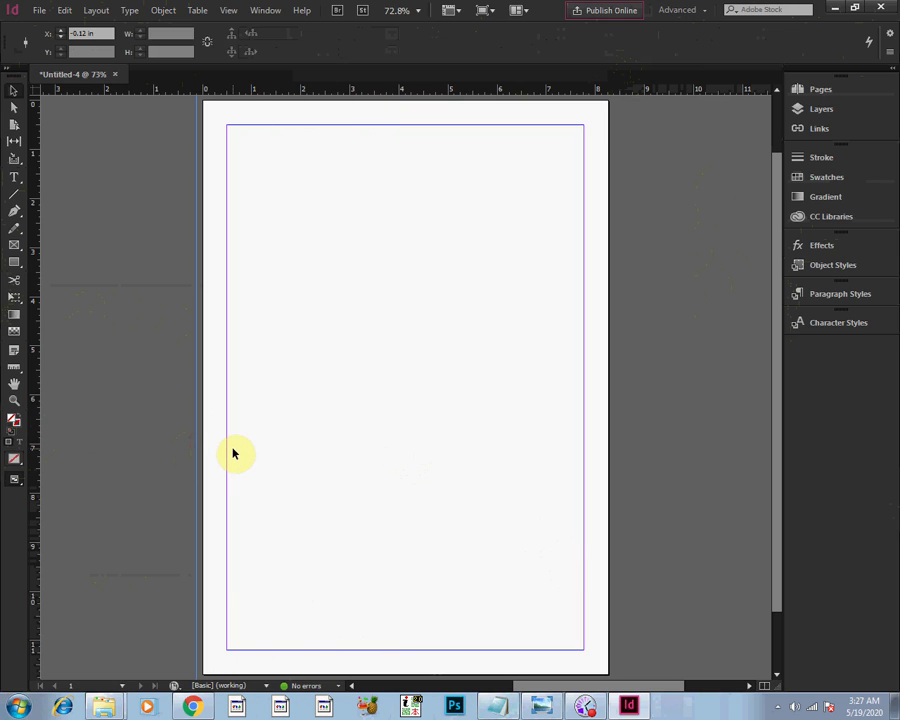
key("h")
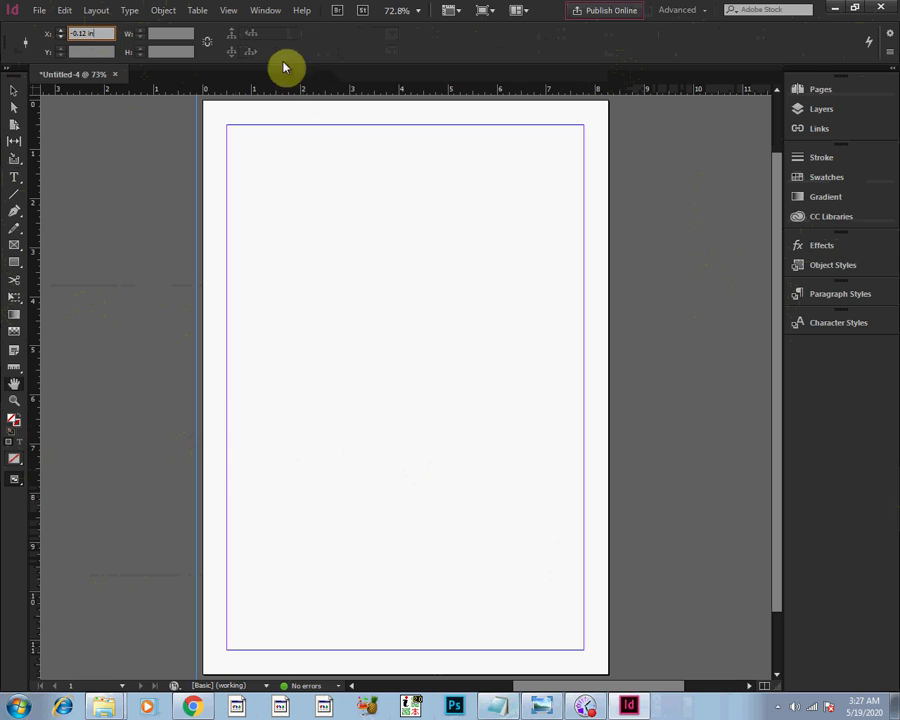
left_click(62, 12)
left_click(366, 50)
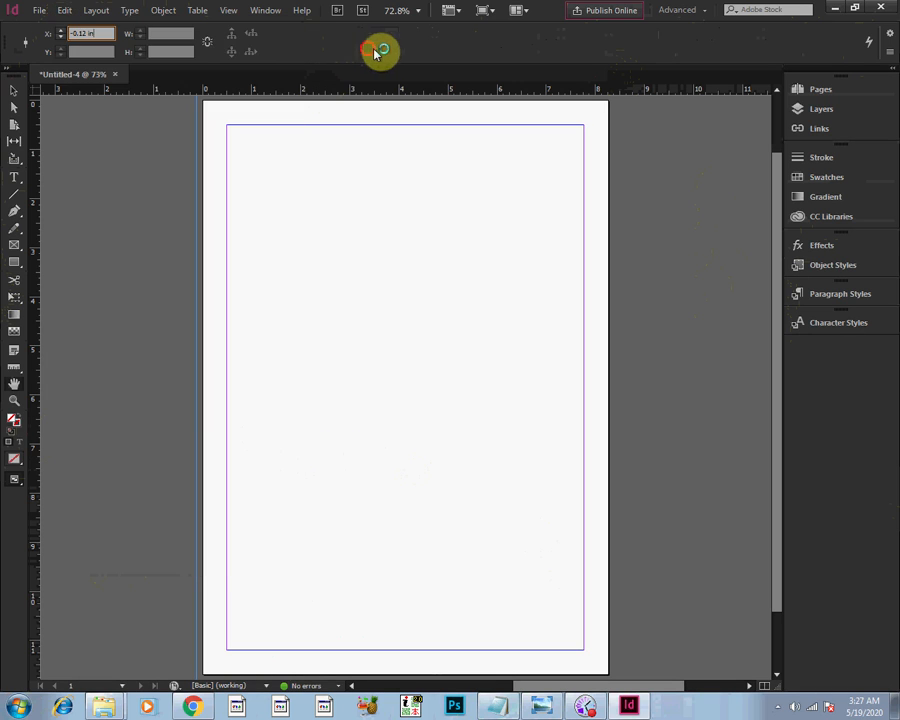
left_click(688, 12)
left_click(364, 209)
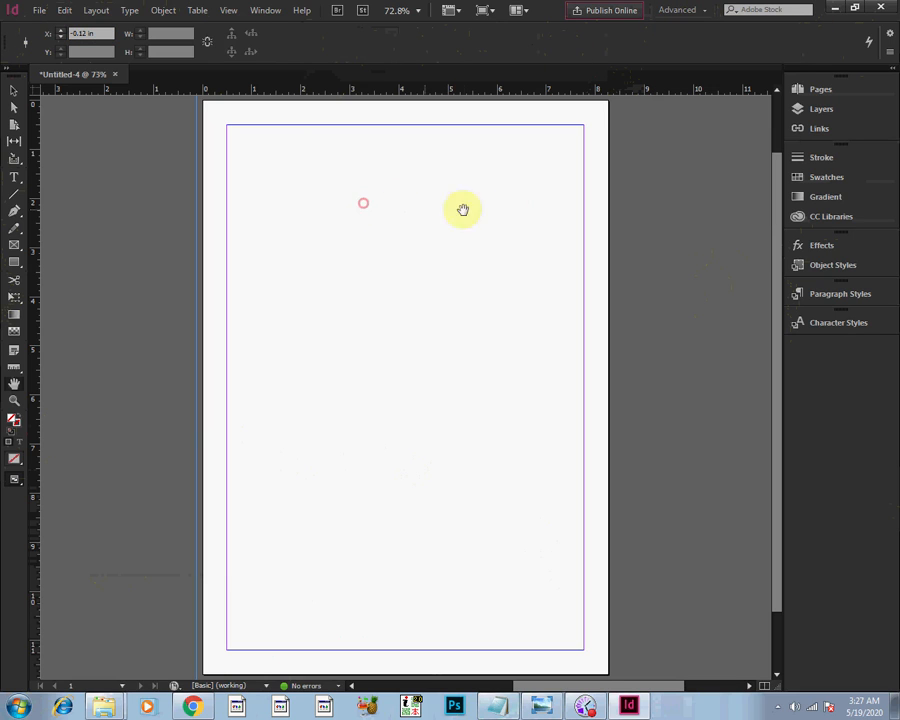
Step: Close the Untitled-4 document without saving its changes
left_click(113, 75)
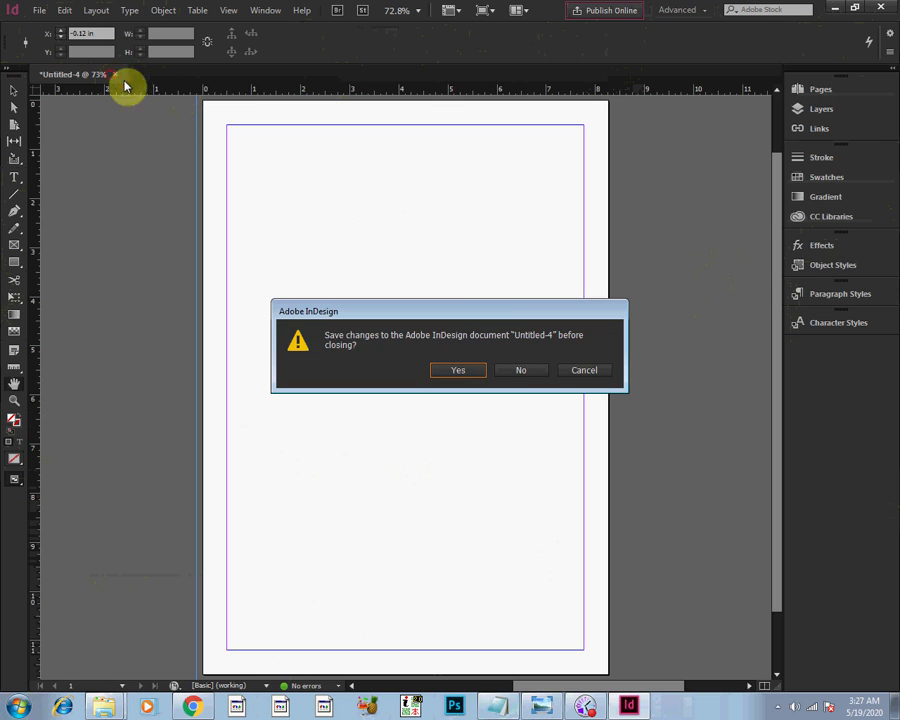
left_click(518, 370)
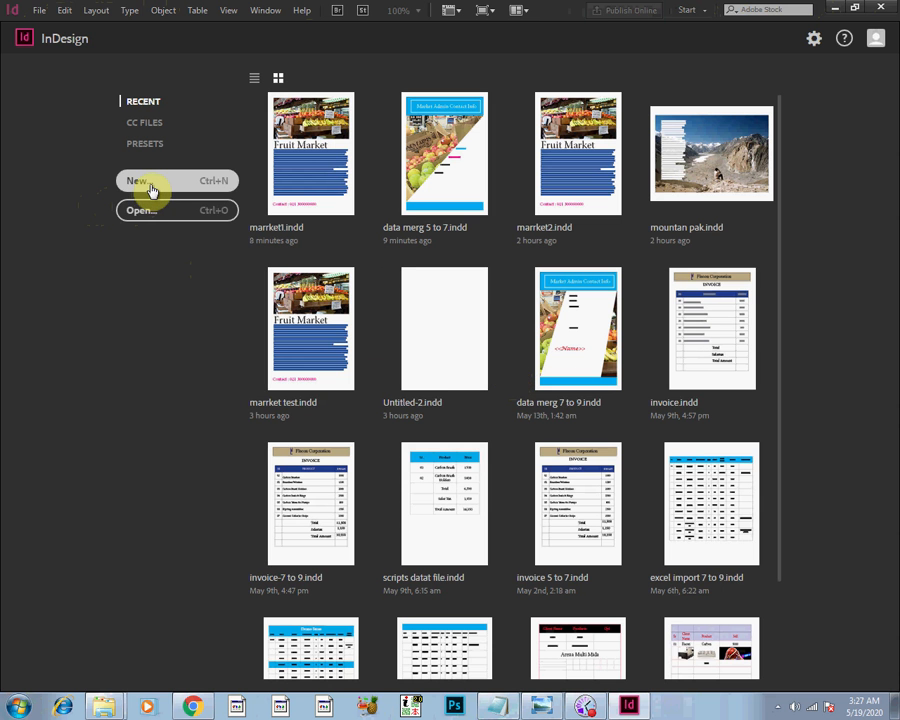